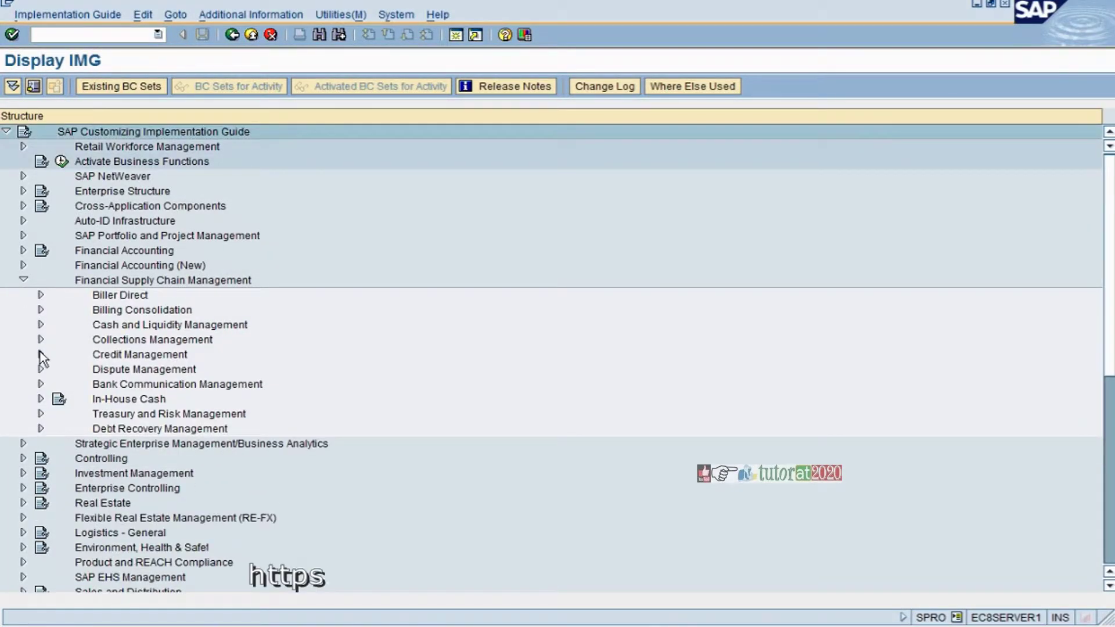
Expand Credit Management's AR and SD integration nodes and run Define Credit Segment.
{"action": "left_click", "coordinate": [39, 354]}
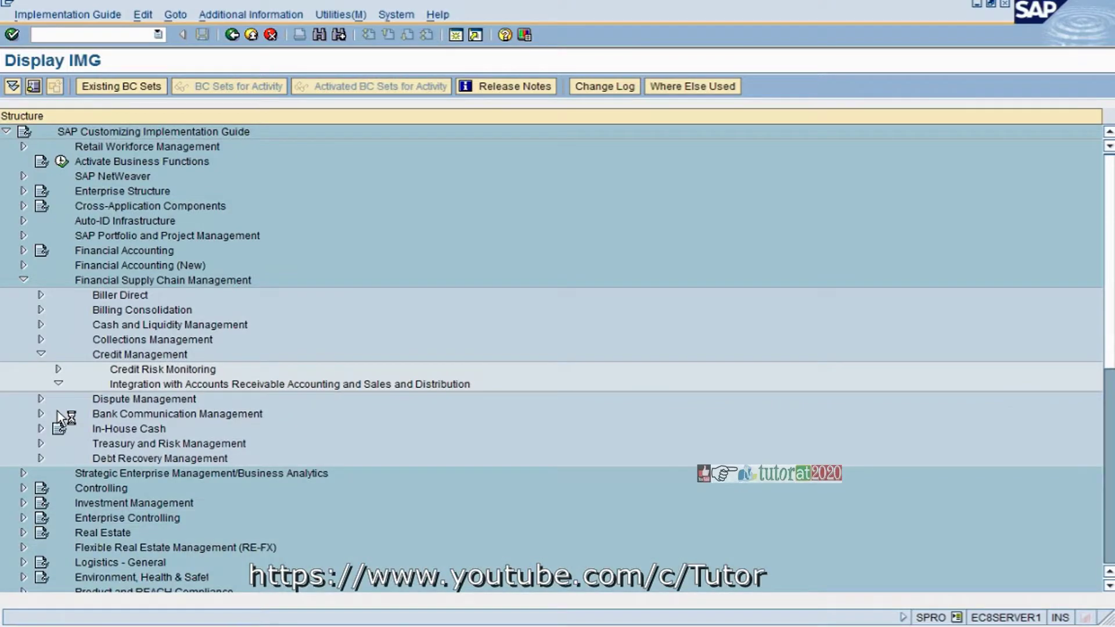
{"action": "left_click", "coordinate": [58, 384]}
{"action": "left_click", "coordinate": [76, 414]}
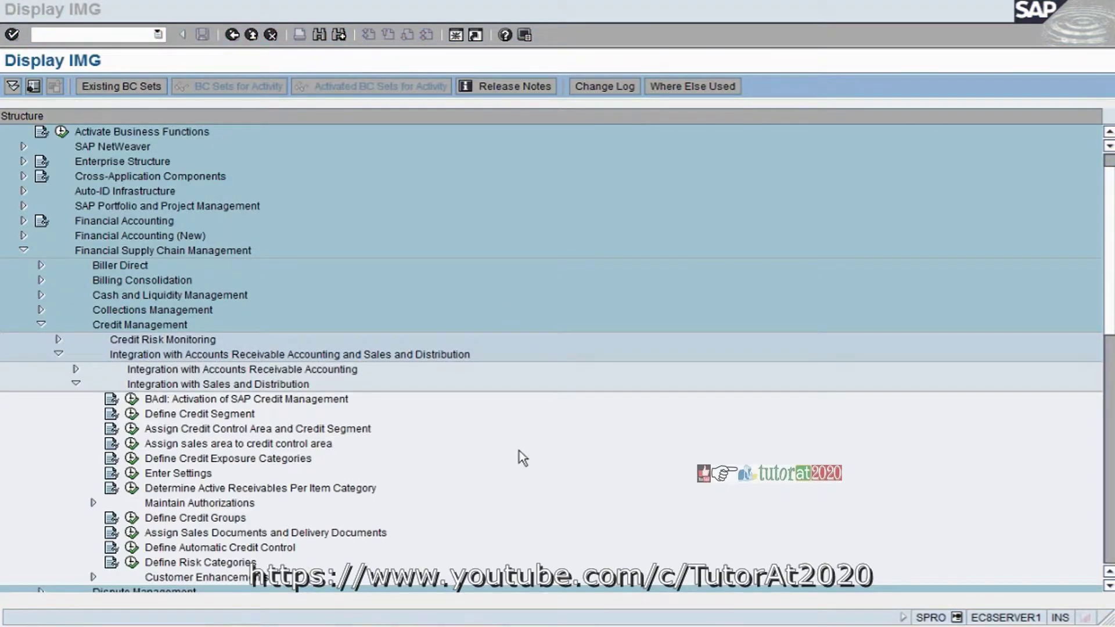
{"action": "left_click", "coordinate": [76, 369]}
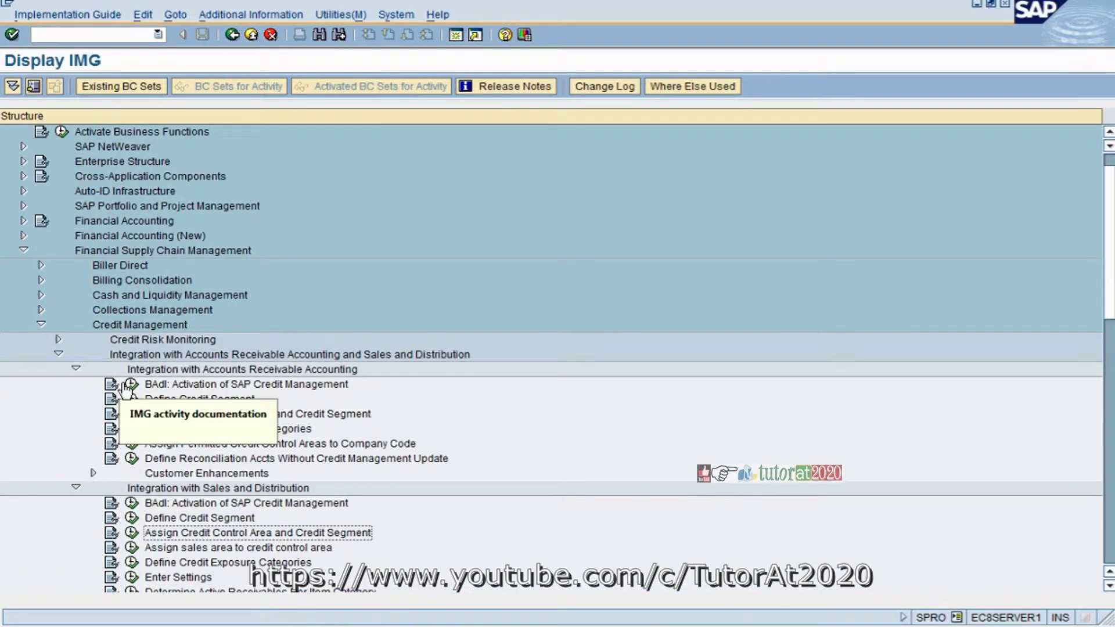
{"action": "left_click", "coordinate": [1109, 586]}
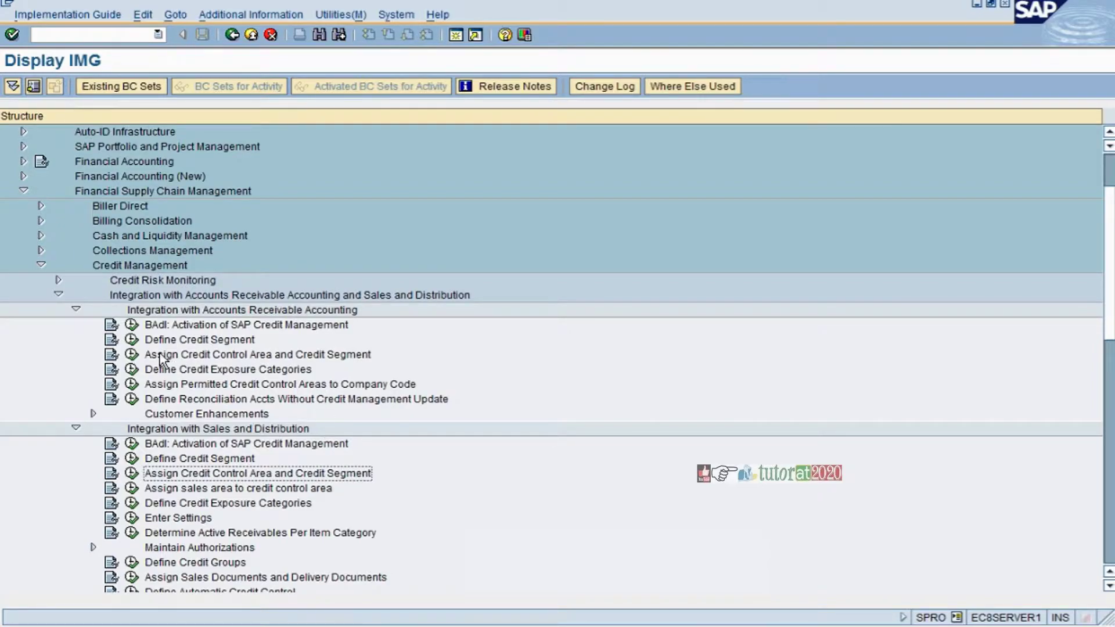
{"action": "left_click", "coordinate": [132, 340]}
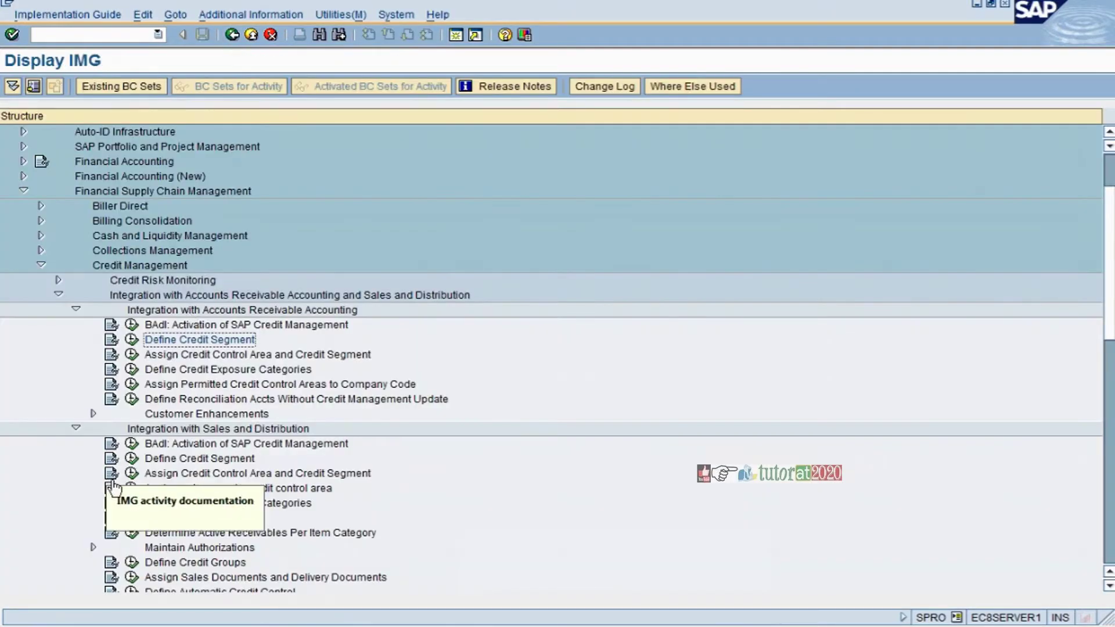
Leave the credit segment table with F3 and scroll to Integration with Sales and Distribution.
{"action": "left_click", "coordinate": [131, 458]}
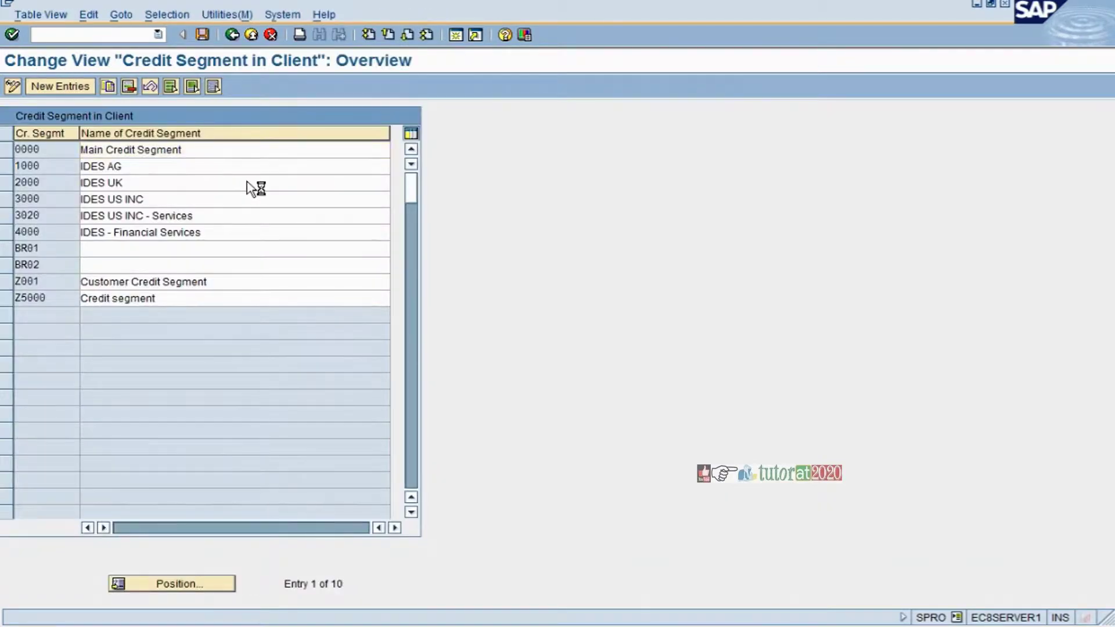
{"action": "key", "text": "F3"}
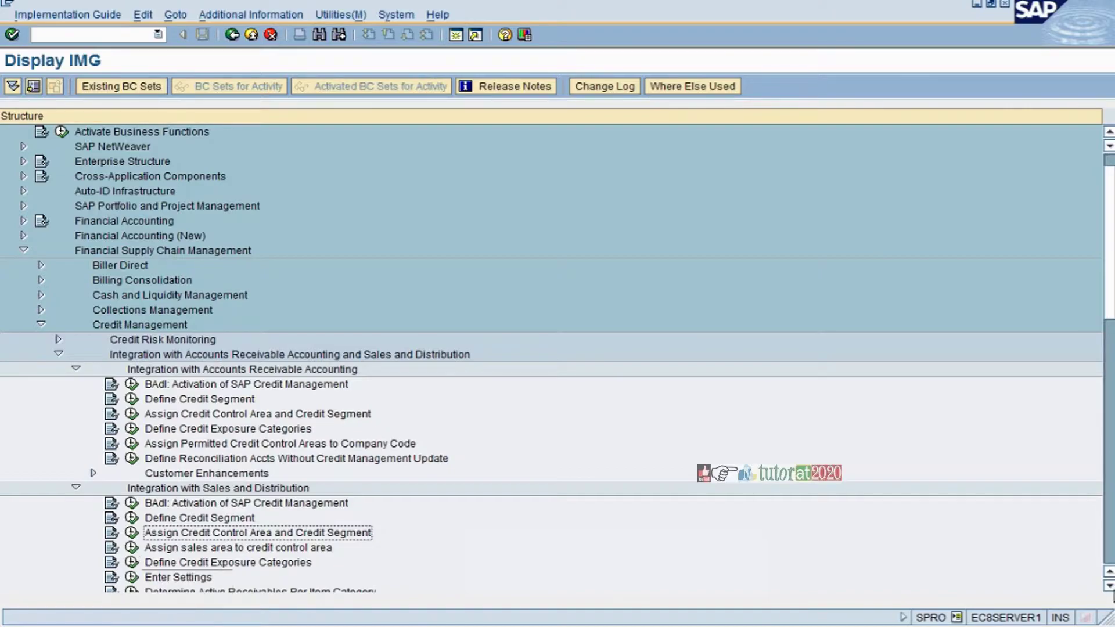
{"action": "left_click", "coordinate": [1109, 587]}
{"action": "left_click", "coordinate": [1109, 587]}
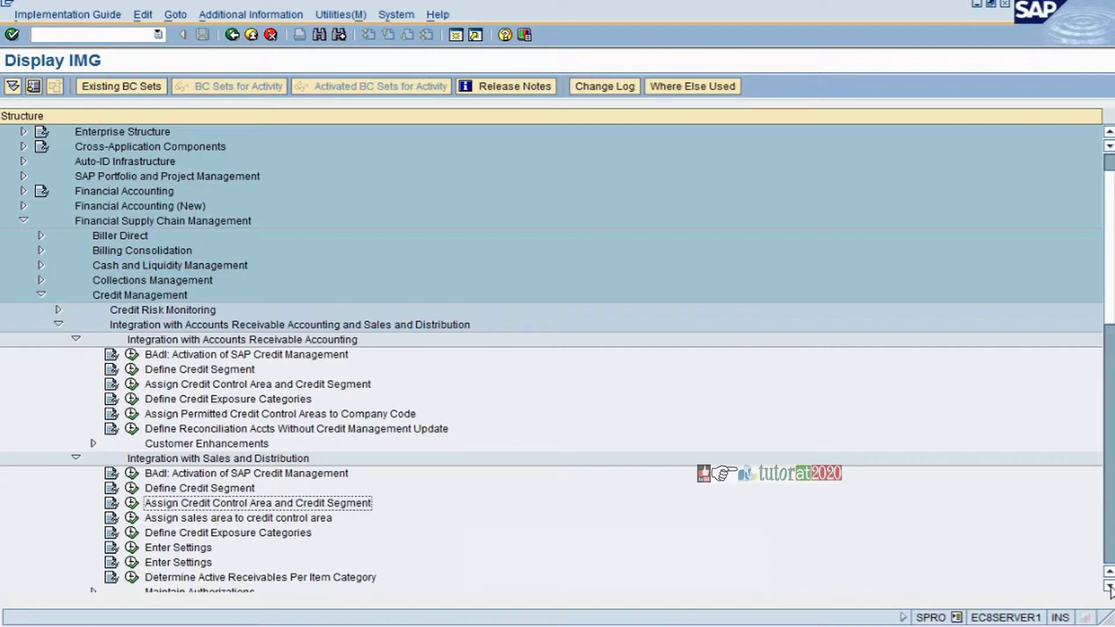
{"action": "scroll", "coordinate": [898, 462], "scroll_direction": "down", "scroll_amount": 3}
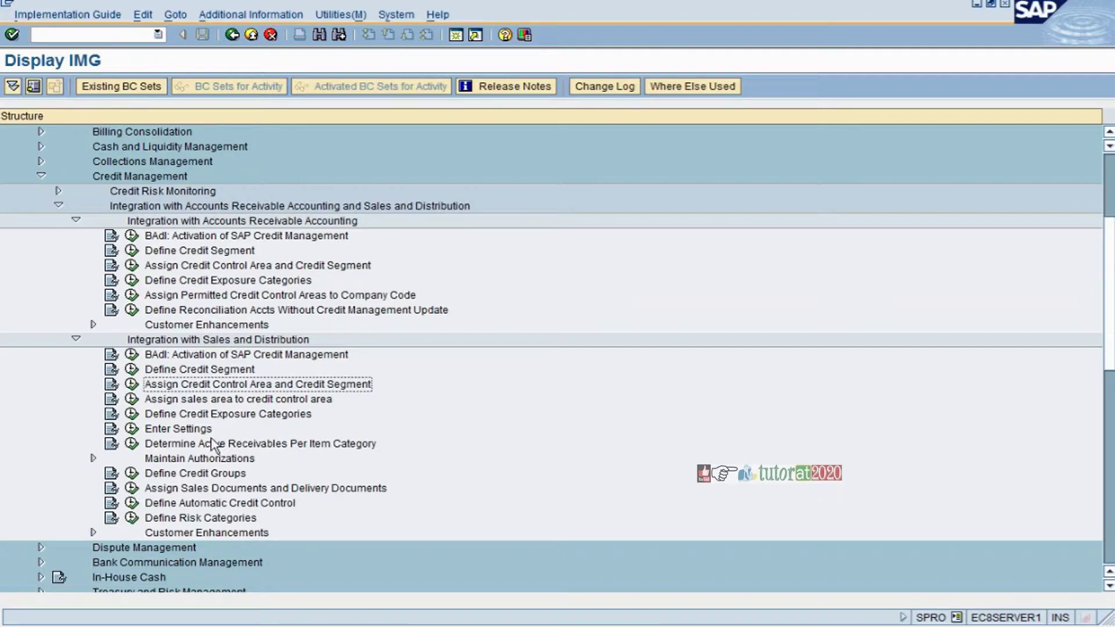
{"action": "left_click", "coordinate": [131, 398]}
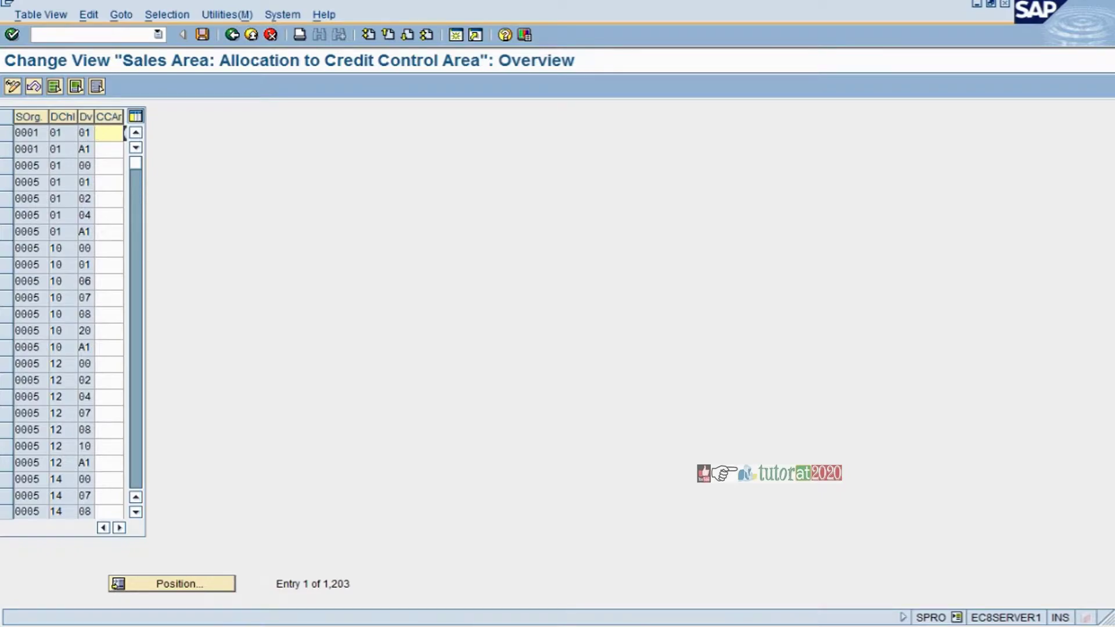
{"action": "left_click", "coordinate": [26, 133]}
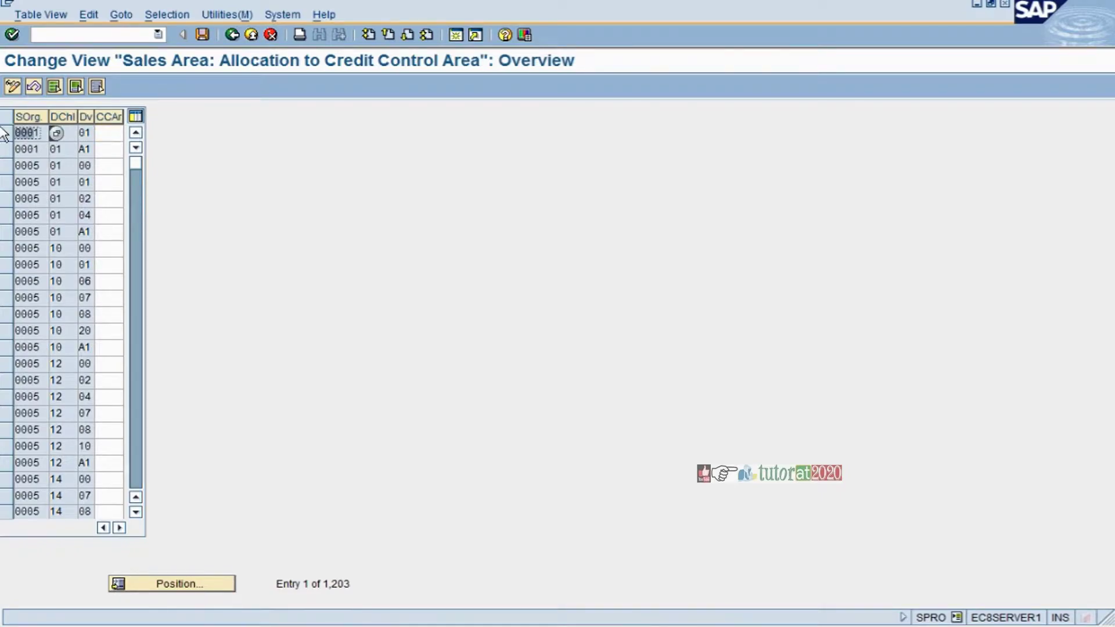
{"action": "key", "text": "Tab"}
{"action": "left_click_drag", "start_coordinate": [97, 118], "coordinate": [101, 118]}
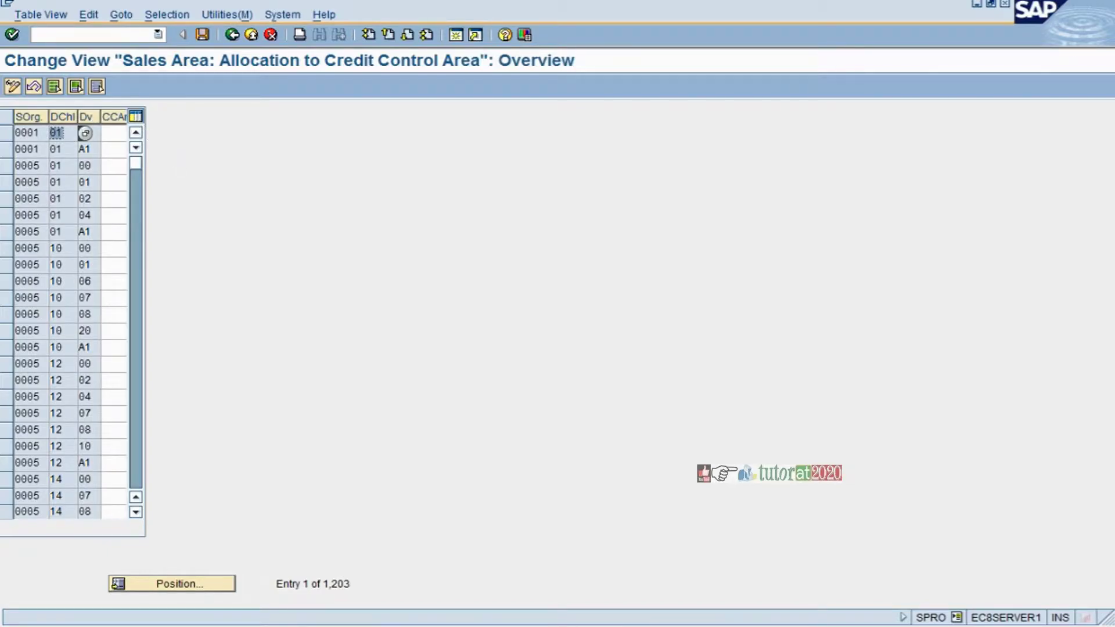
{"action": "key", "text": "F3"}
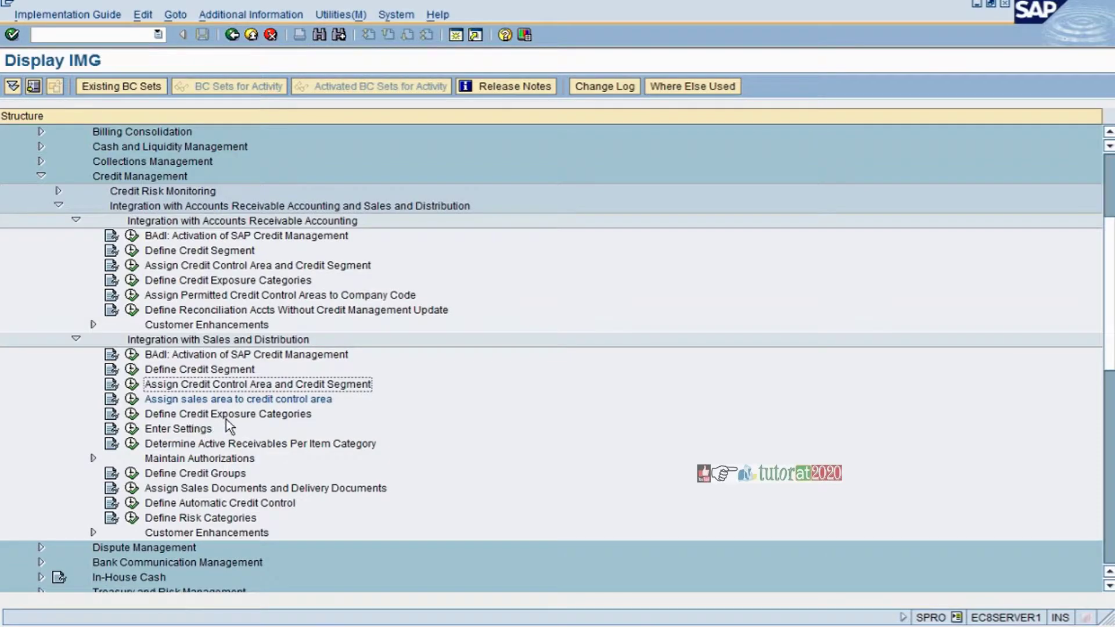
{"action": "left_click", "coordinate": [272, 415]}
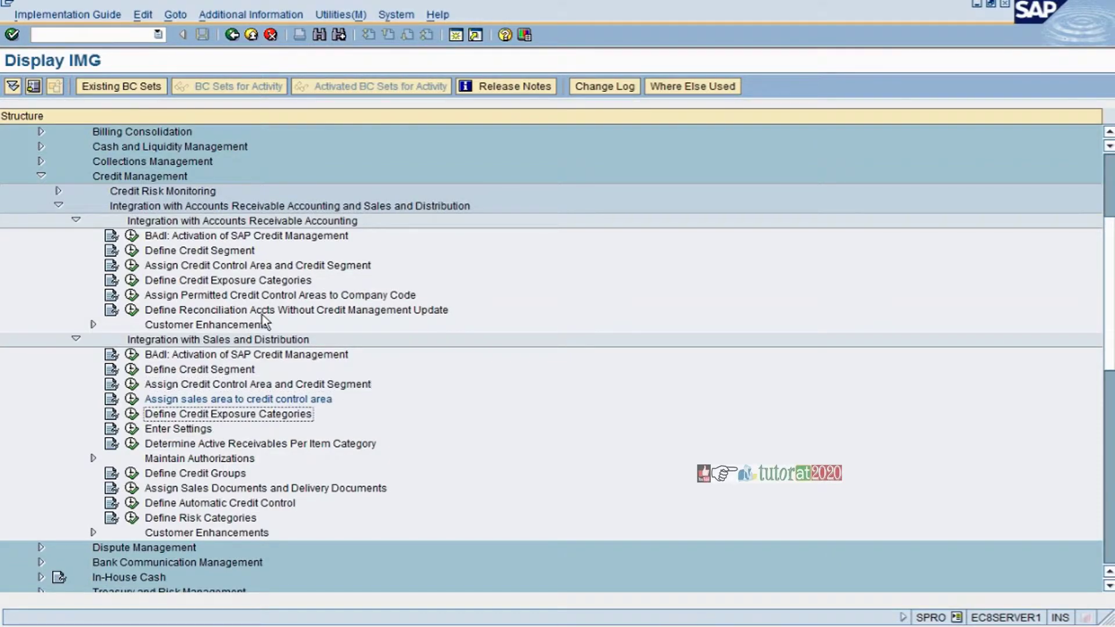
{"action": "left_click", "coordinate": [265, 283]}
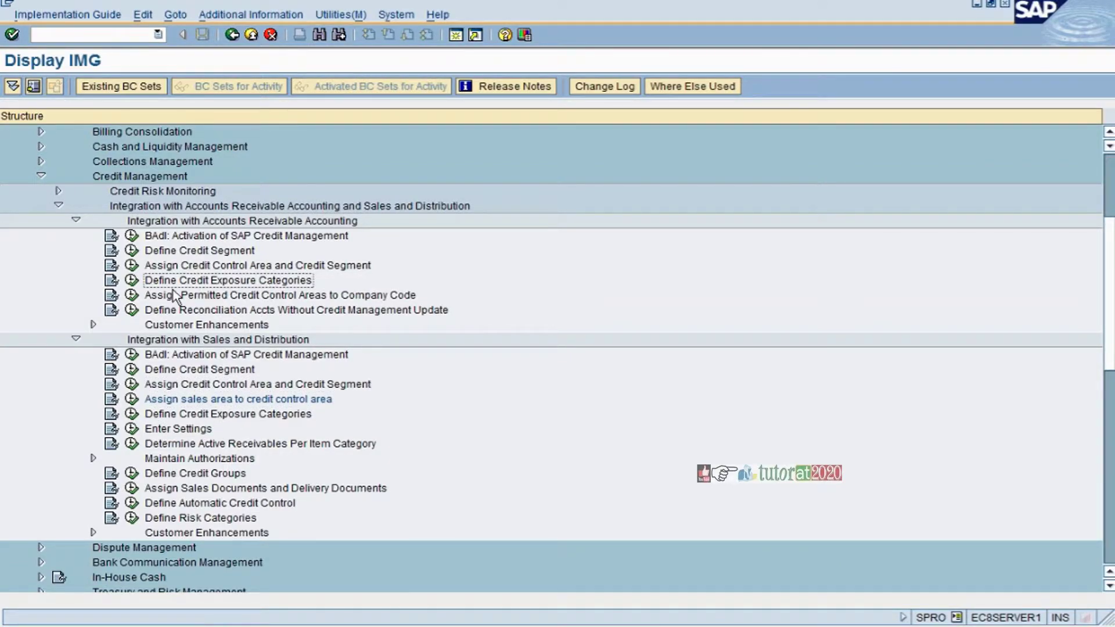
{"action": "key", "text": "F2"}
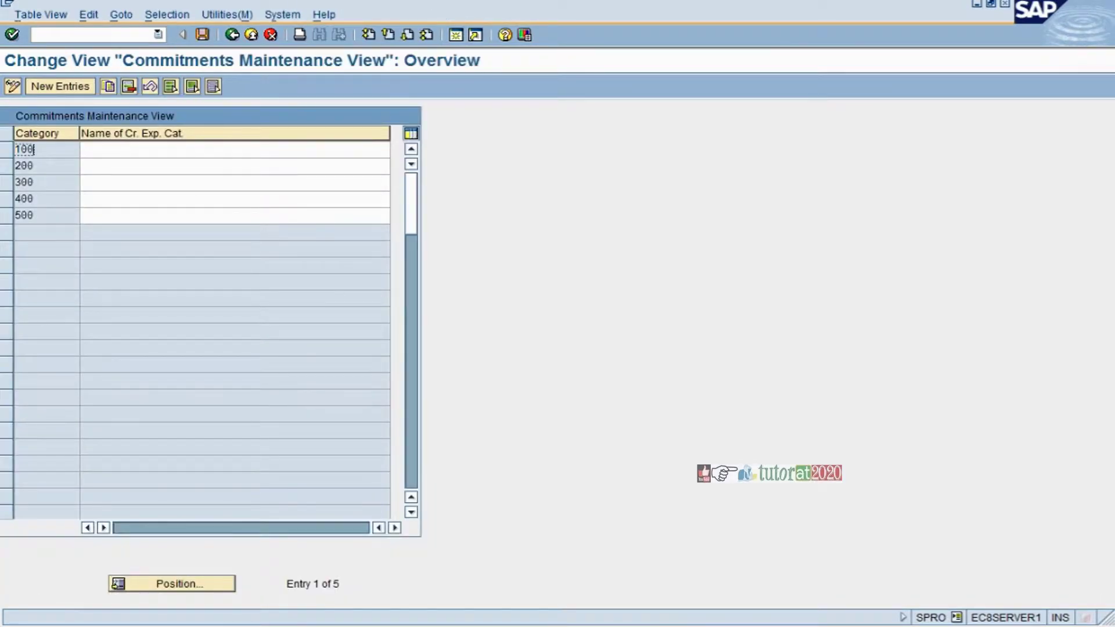
{"action": "left_click", "coordinate": [33, 182]}
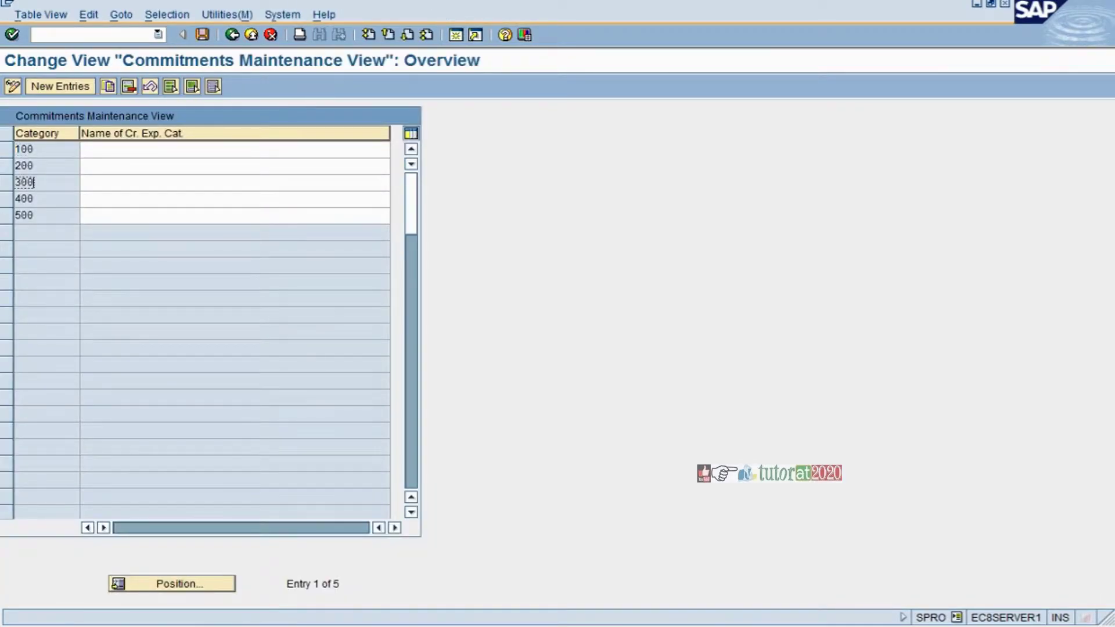
{"action": "left_click", "coordinate": [232, 35]}
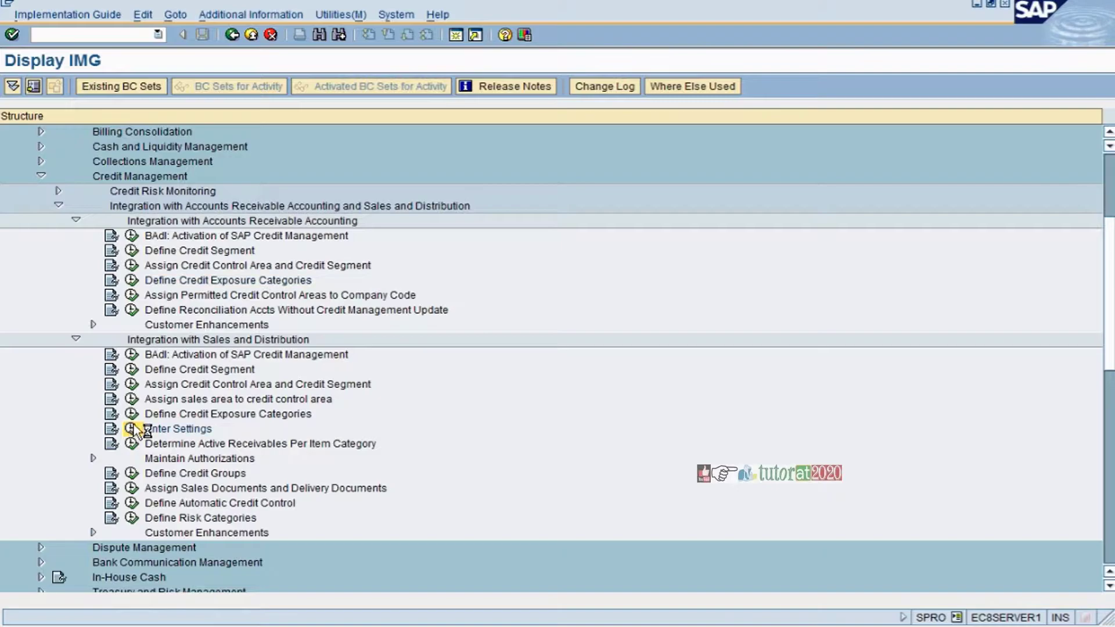
Open the Enter Settings activity list and select Configuration: Partner.
{"action": "left_click", "coordinate": [132, 429]}
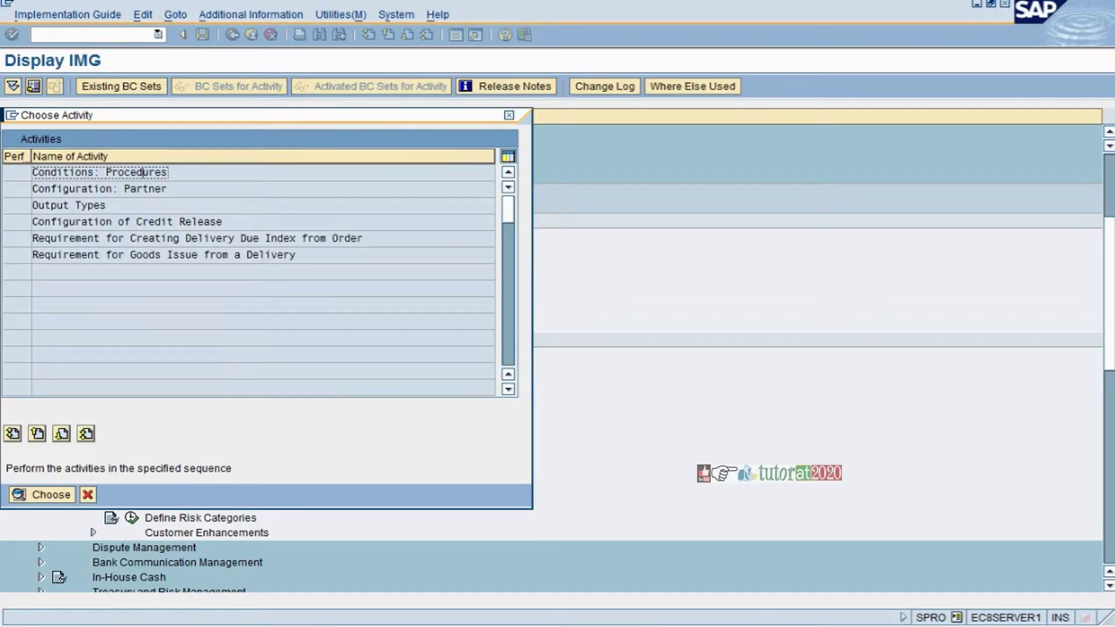
{"action": "left_click", "coordinate": [137, 189]}
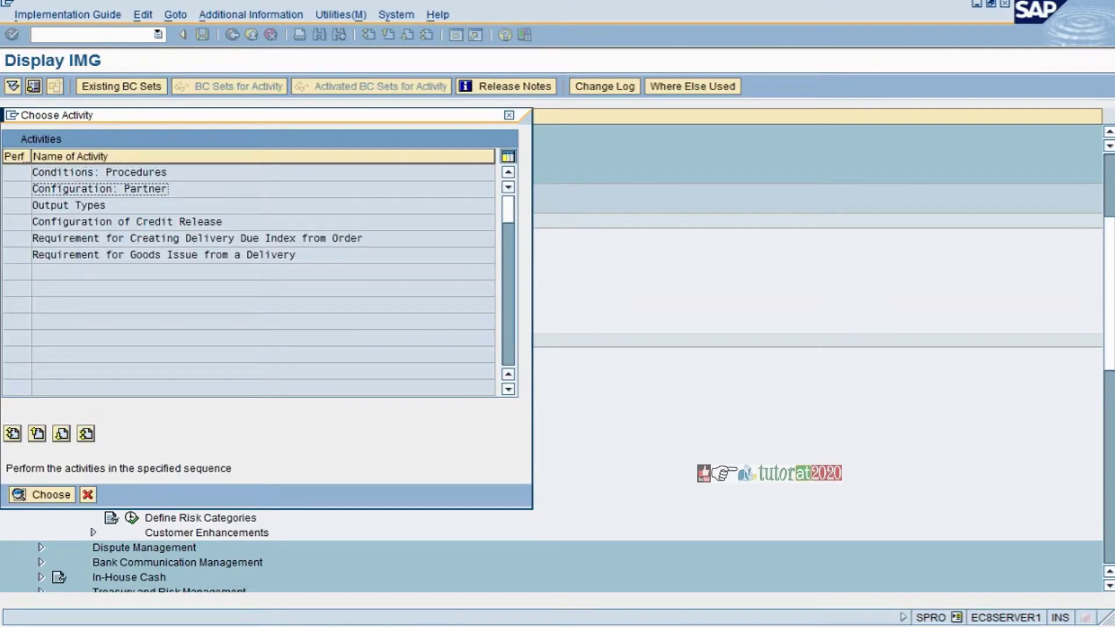
{"action": "key", "text": "Down"}
{"action": "key", "text": "Down"}
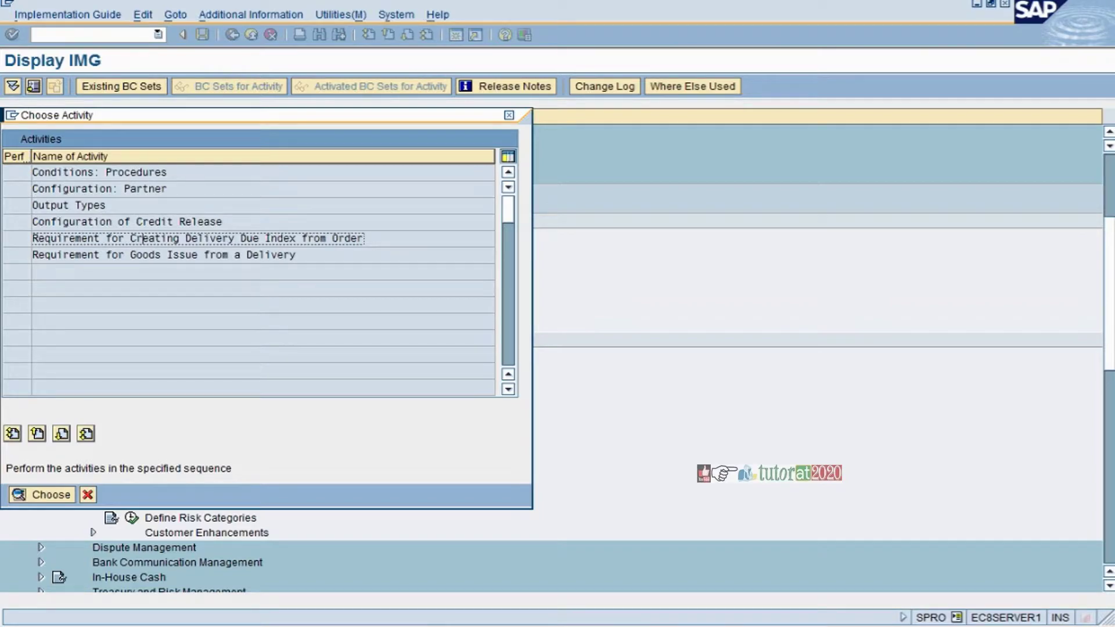
Highlight the goods issue requirement, Configuration: Partner, Credit Release and Conditions: Procedures entries.
{"action": "left_click_drag", "start_coordinate": [298, 255], "coordinate": [33, 254]}
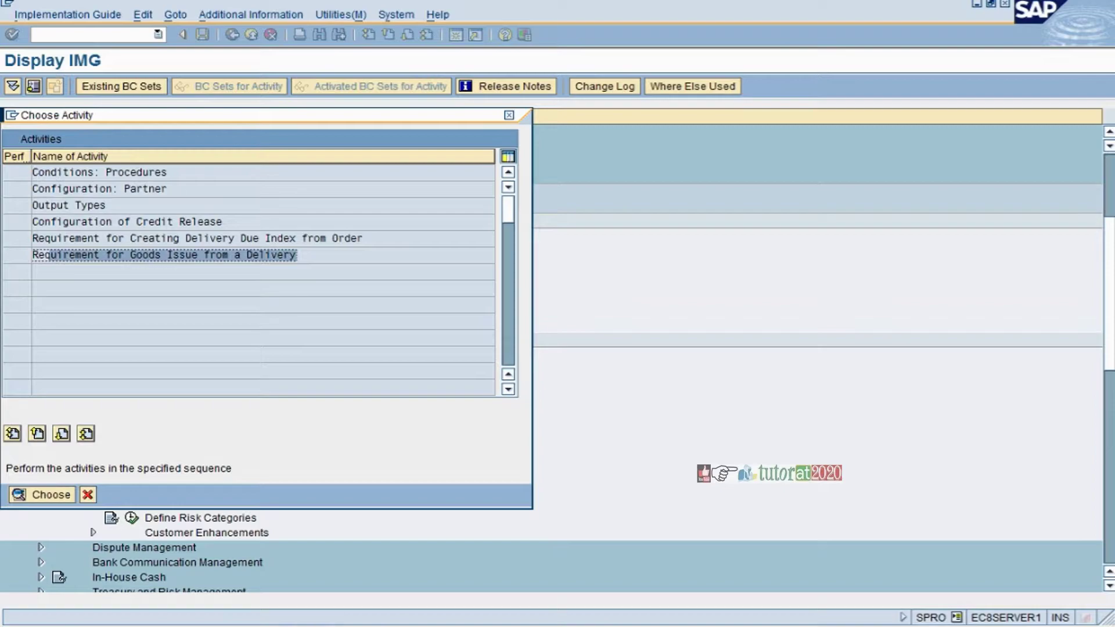
{"action": "left_click_drag", "start_coordinate": [169, 189], "coordinate": [32, 205]}
{"action": "left_click_drag", "start_coordinate": [223, 221], "coordinate": [32, 221]}
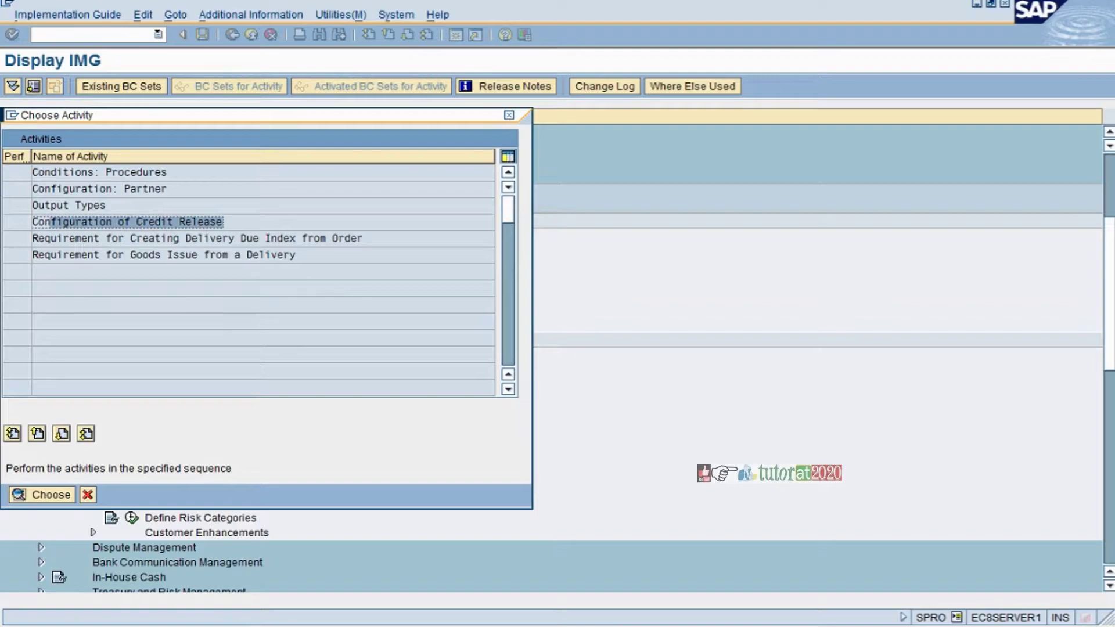
{"action": "left_click_drag", "start_coordinate": [297, 255], "coordinate": [223, 251]}
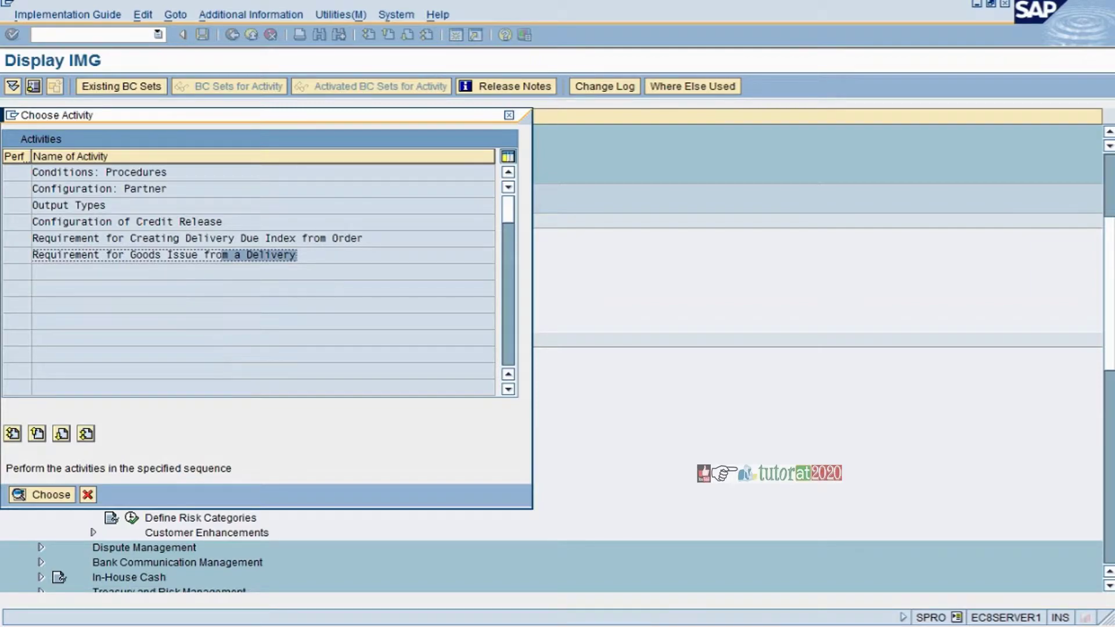
{"action": "left_click_drag", "start_coordinate": [169, 172], "coordinate": [63, 172]}
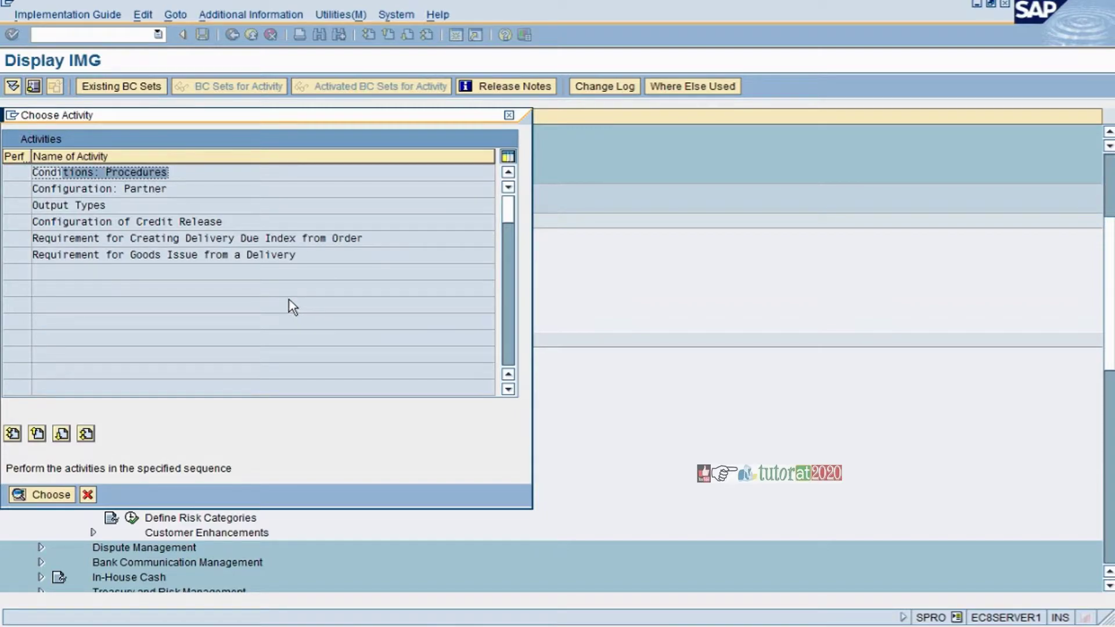
Move through the Enter Settings activities from Configuration: Partner to Output Types.
{"action": "key", "text": "Down"}
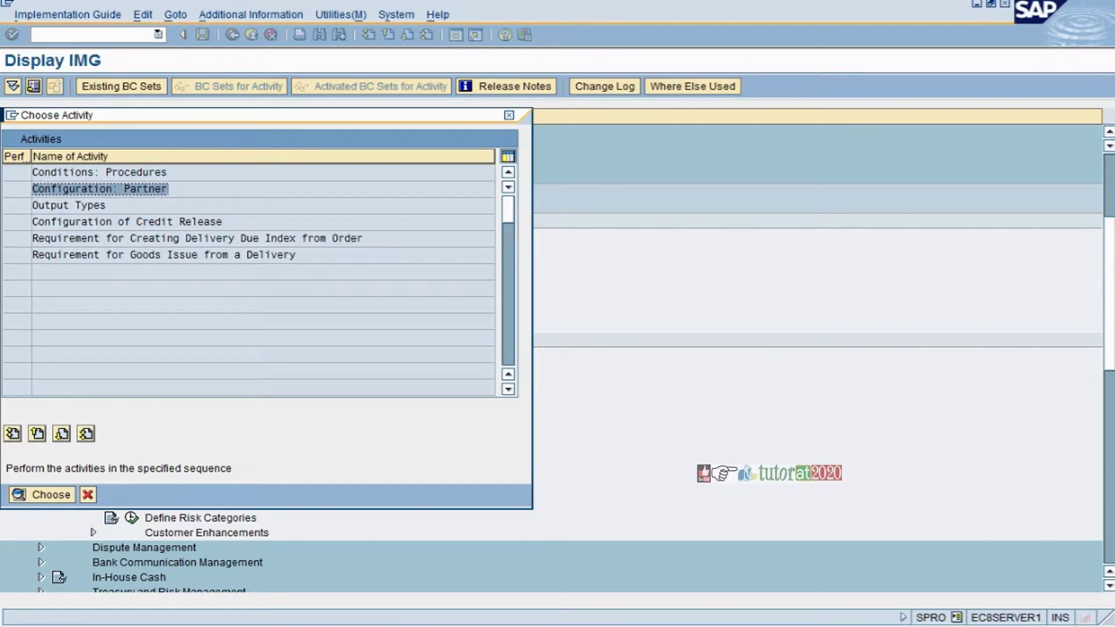
{"action": "key", "text": "Down"}
{"action": "key", "text": "Down"}
{"action": "key", "text": "Down"}
{"action": "key", "text": "Down"}
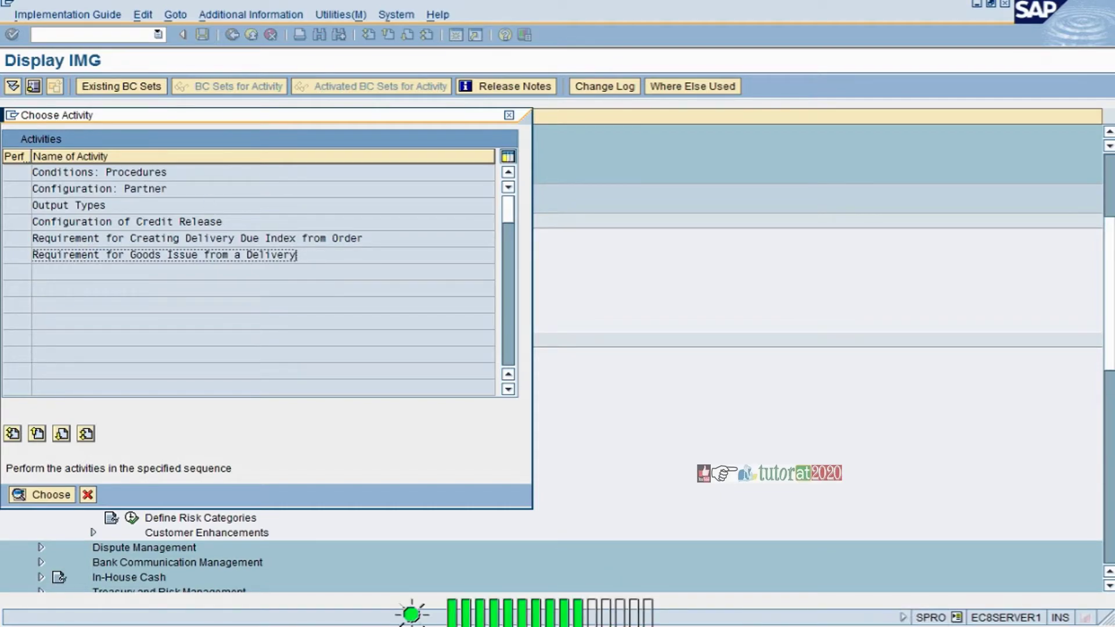
{"action": "left_click", "coordinate": [145, 189]}
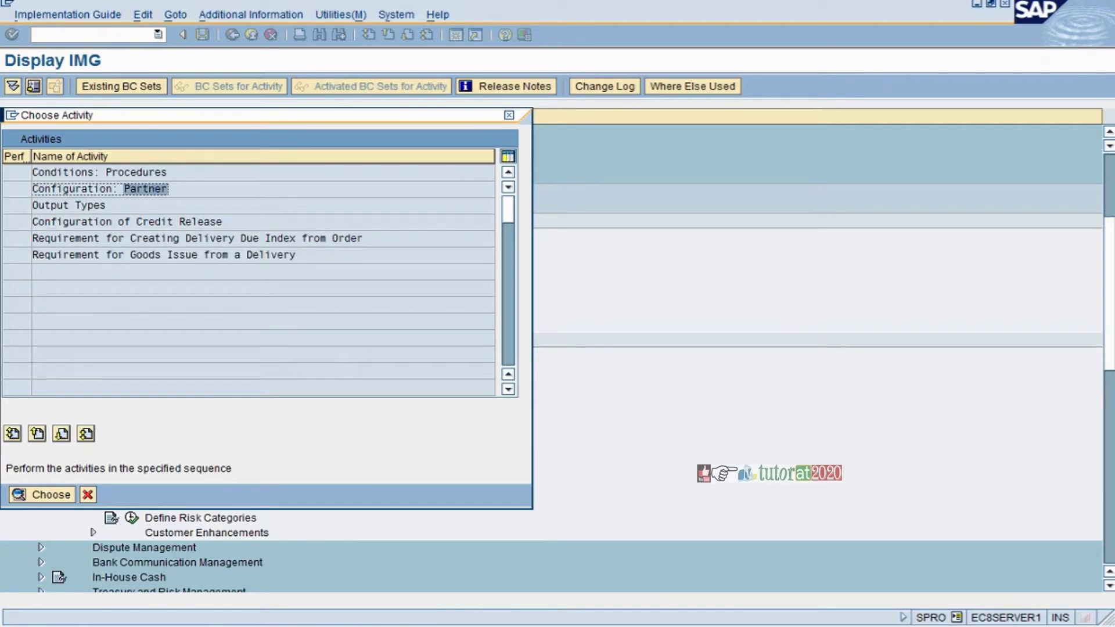
{"action": "left_click", "coordinate": [107, 205]}
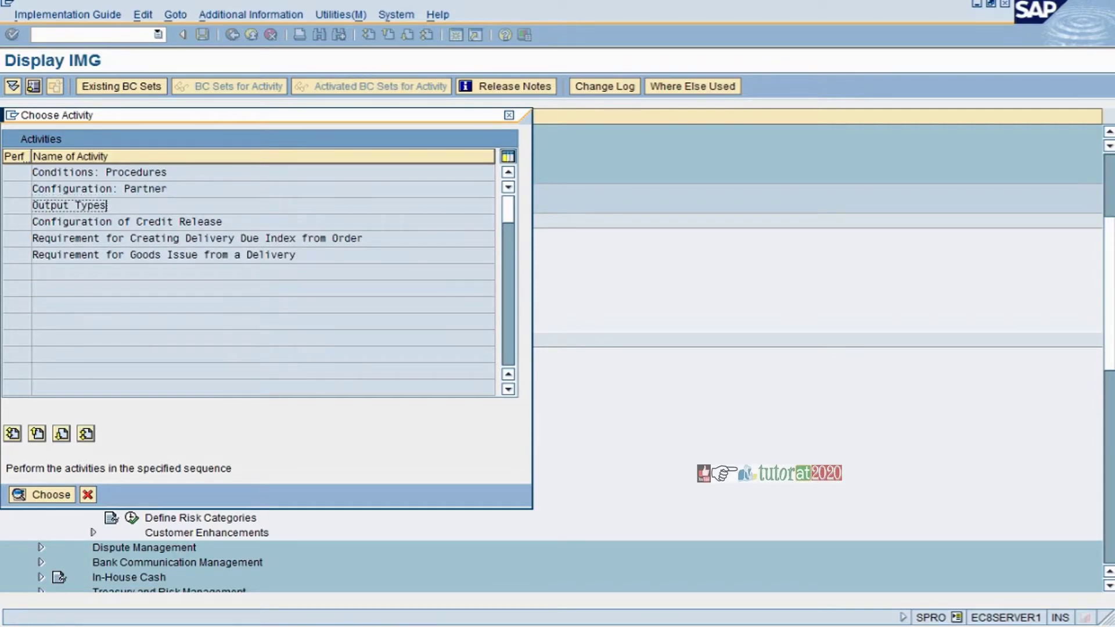
Highlight Partner, Output Types and Configuration of Credit Release in the activity list.
{"action": "left_click_drag", "start_coordinate": [124, 189], "coordinate": [169, 189]}
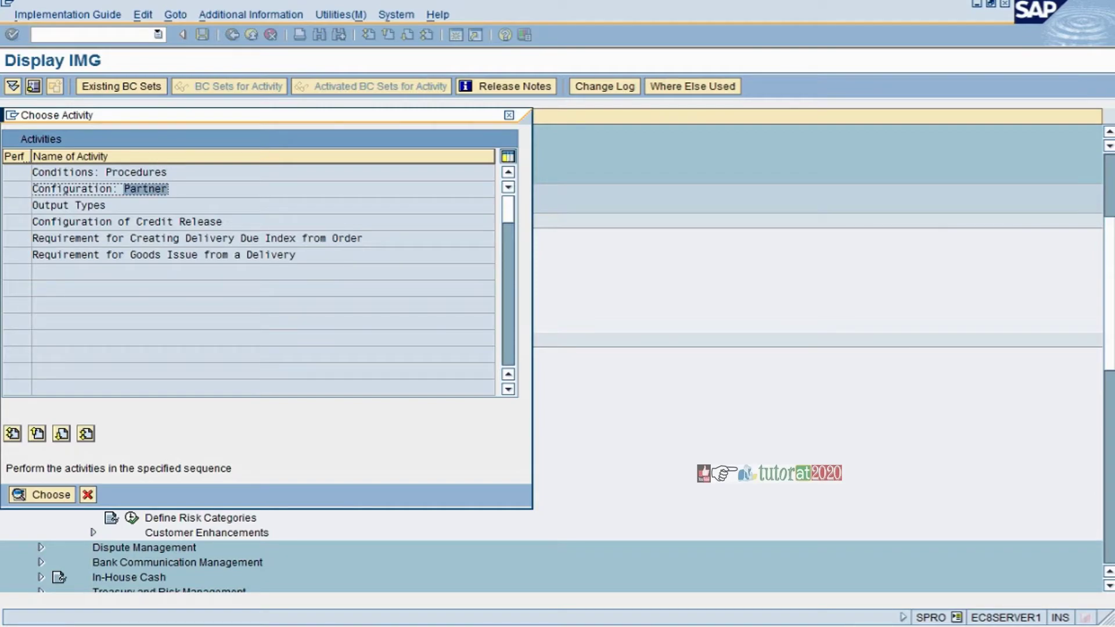
{"action": "key", "text": "Right"}
{"action": "key", "text": "shift+Left"}
{"action": "key", "text": "shift+Left"}
{"action": "key", "text": "shift+Left"}
{"action": "key", "text": "shift+Left"}
{"action": "key", "text": "shift+Left"}
{"action": "key", "text": "shift+Left"}
{"action": "key", "text": "shift+Left"}
{"action": "key", "text": "shift+Left"}
{"action": "key", "text": "Down"}
{"action": "key", "text": "shift+Home"}
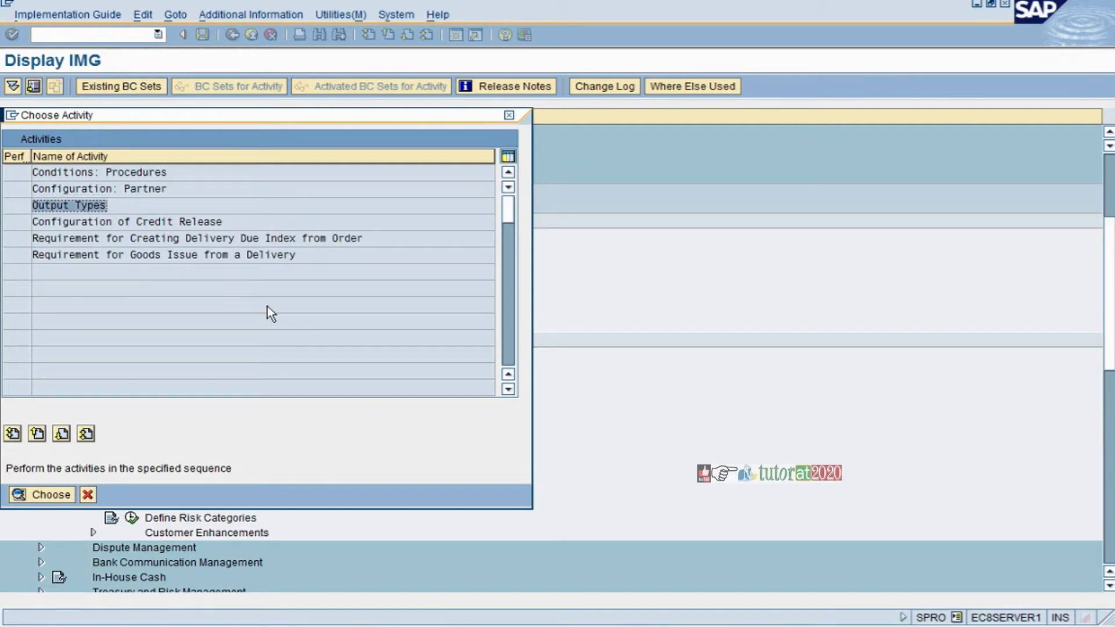
{"action": "key", "text": "Down"}
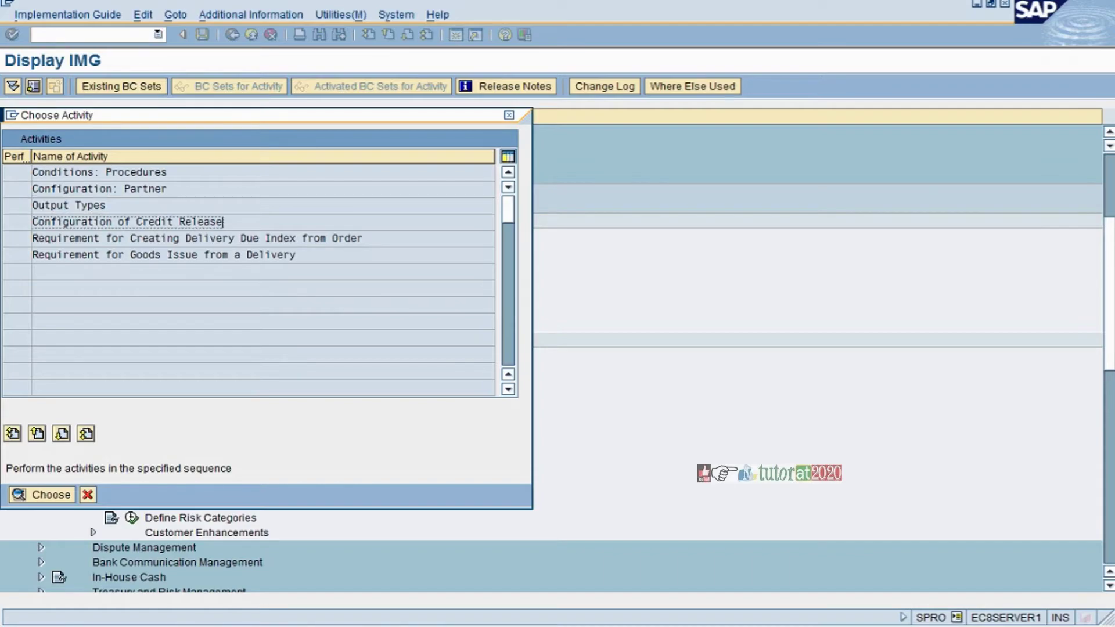
{"action": "key", "text": "ctrl+shift+Left"}
{"action": "key", "text": "ctrl+shift+Left"}
{"action": "key", "text": "ctrl+shift+Left"}
{"action": "key", "text": "ctrl+shift+Left"}
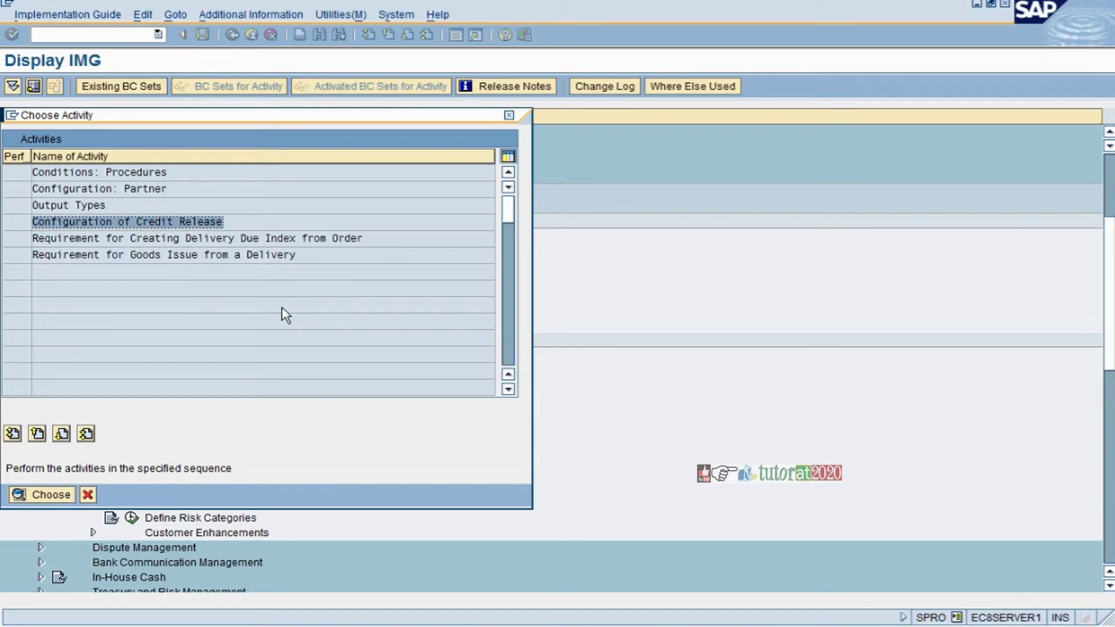
Cancel the activity list and run Determine Active Receivables Per Item Category.
{"action": "left_click", "coordinate": [93, 494]}
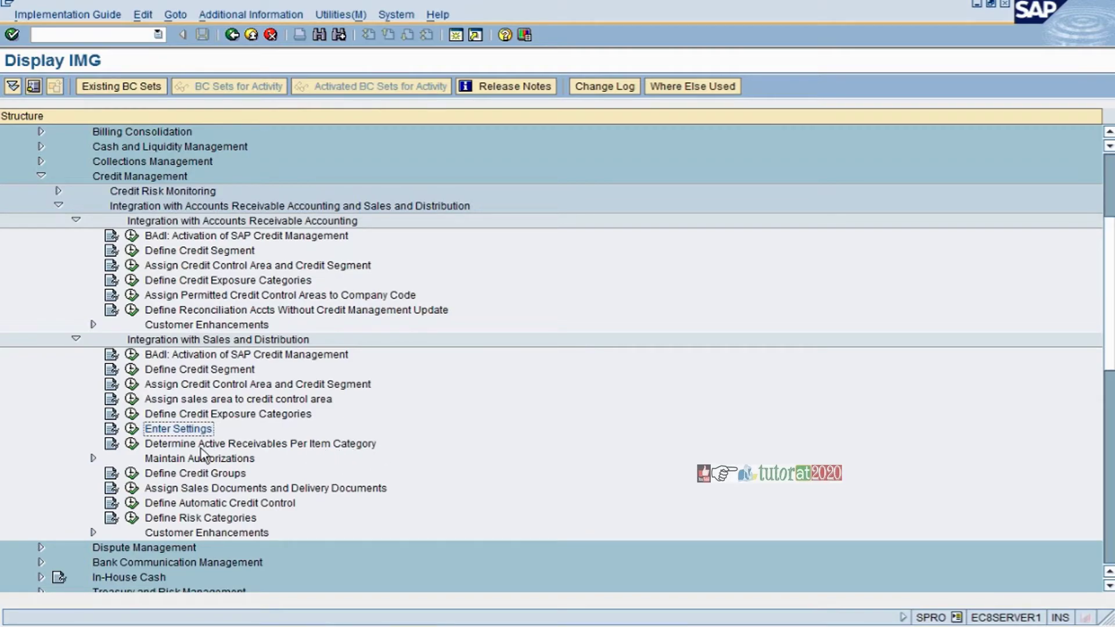
{"action": "left_click", "coordinate": [132, 443]}
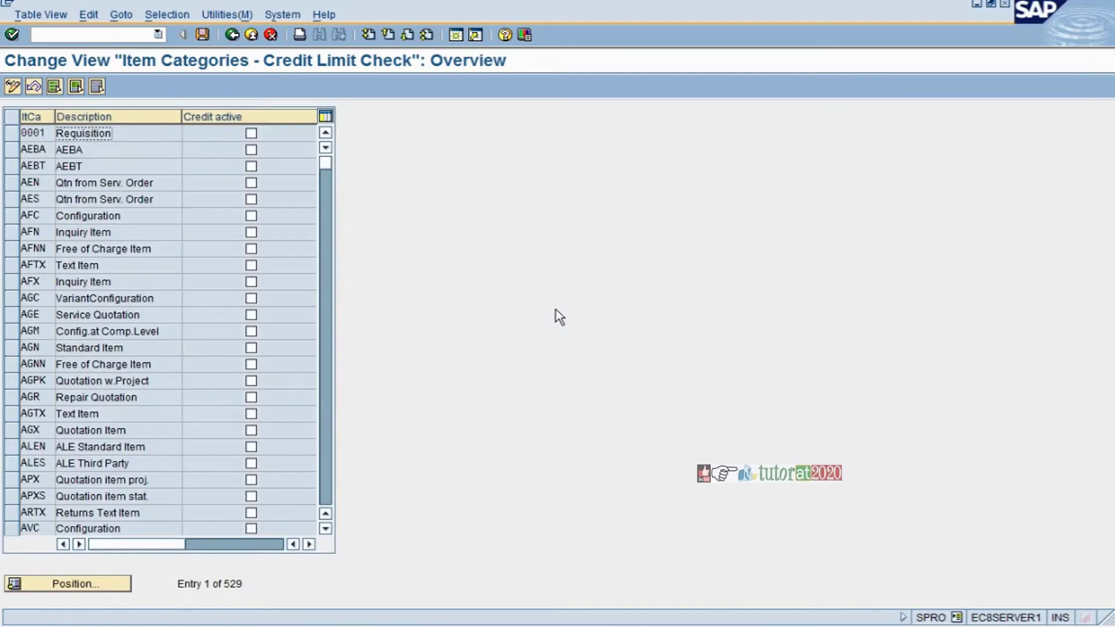
{"action": "left_click", "coordinate": [326, 271]}
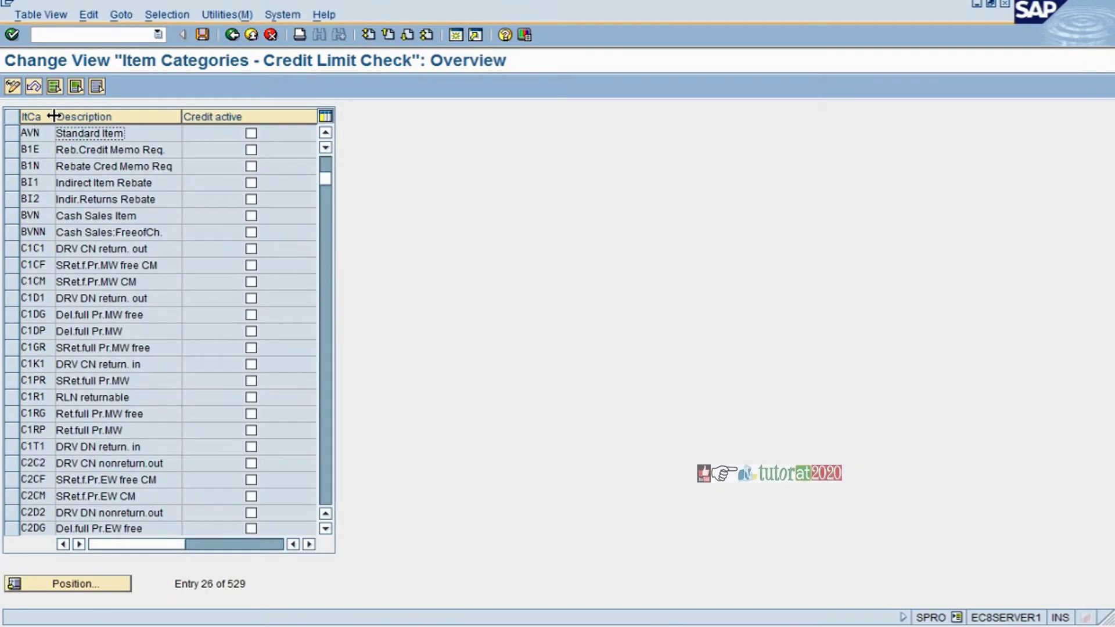
{"action": "left_click_drag", "start_coordinate": [53, 116], "coordinate": [73, 118]}
{"action": "left_click", "coordinate": [323, 433]}
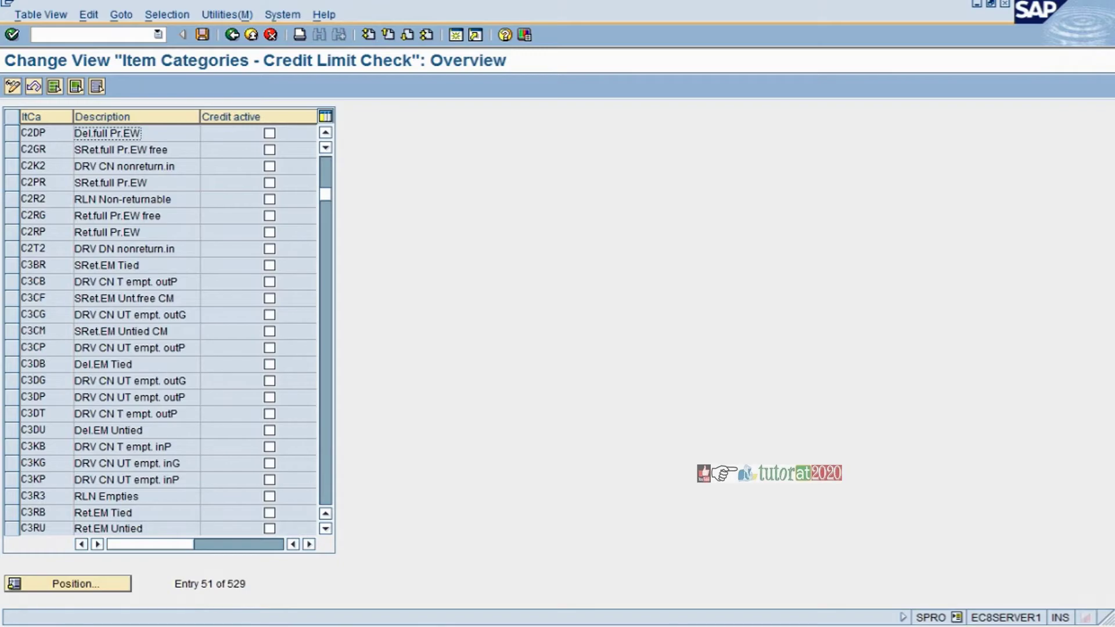
{"action": "left_click_drag", "start_coordinate": [74, 397], "coordinate": [108, 398]}
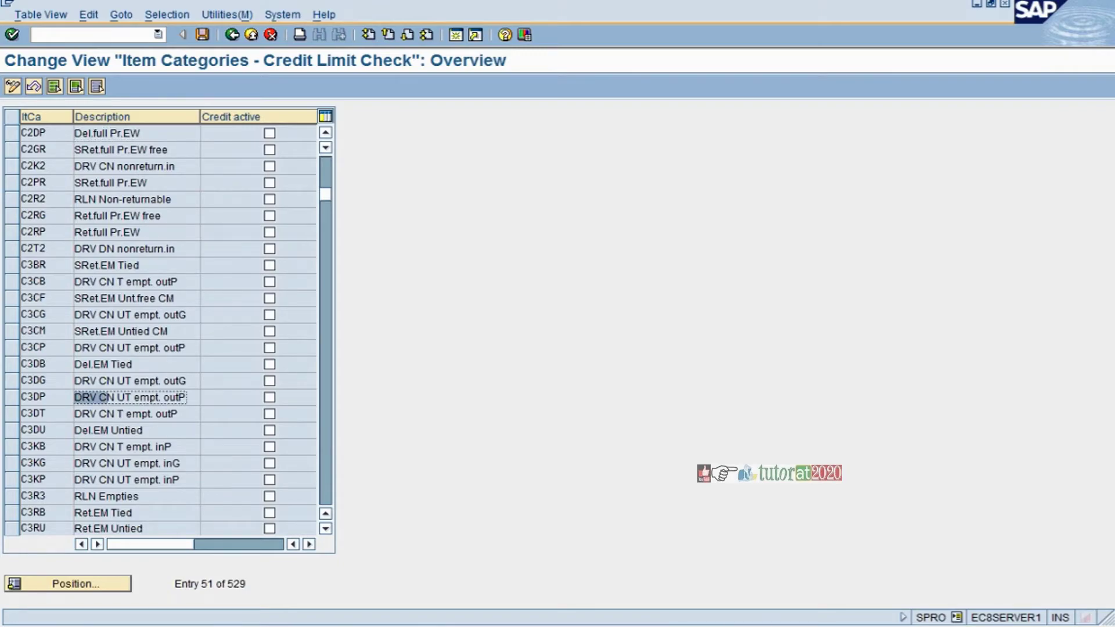
{"action": "left_click_drag", "start_coordinate": [107, 331], "coordinate": [74, 331]}
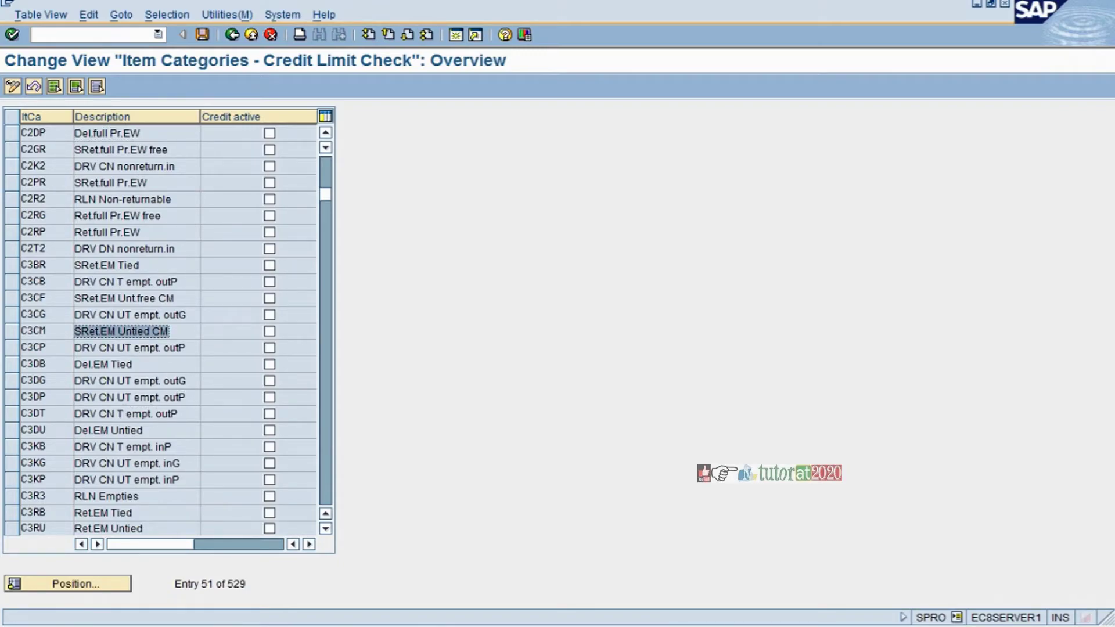
{"action": "left_click", "coordinate": [158, 215]}
{"action": "left_click_drag", "start_coordinate": [158, 215], "coordinate": [94, 215]}
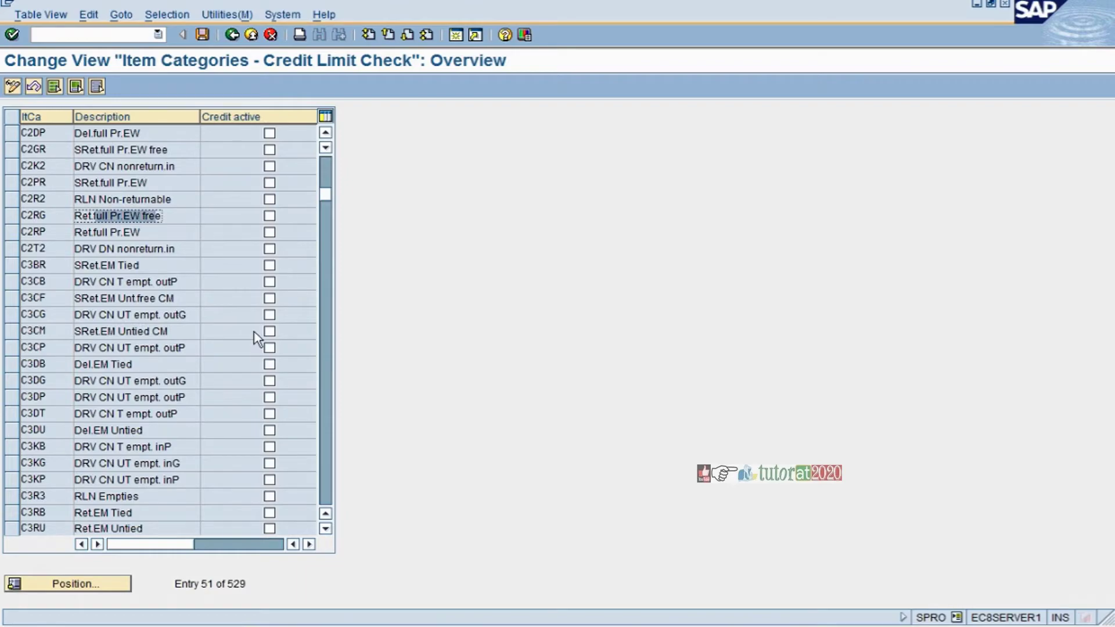
{"action": "left_click", "coordinate": [326, 444]}
{"action": "left_click", "coordinate": [325, 440]}
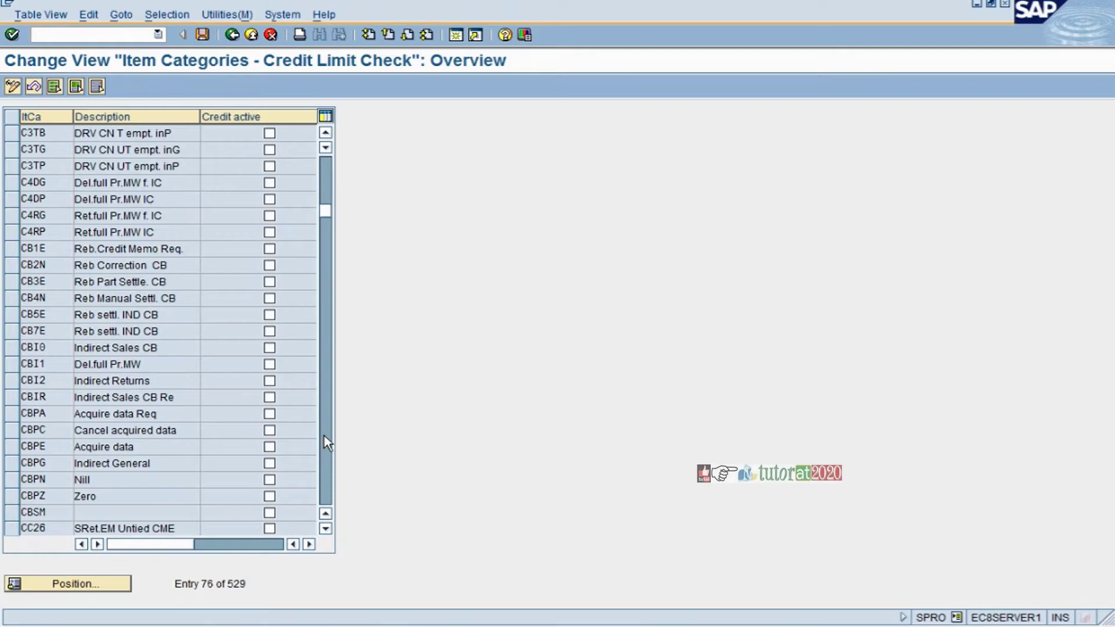
{"action": "left_click", "coordinate": [232, 34]}
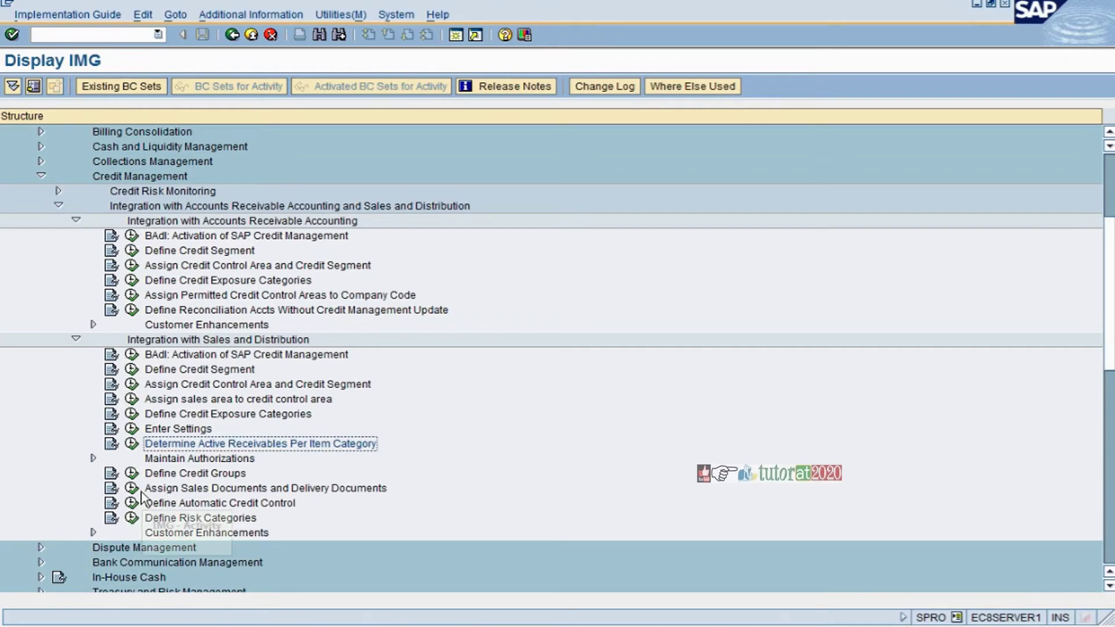
{"action": "left_click", "coordinate": [132, 473]}
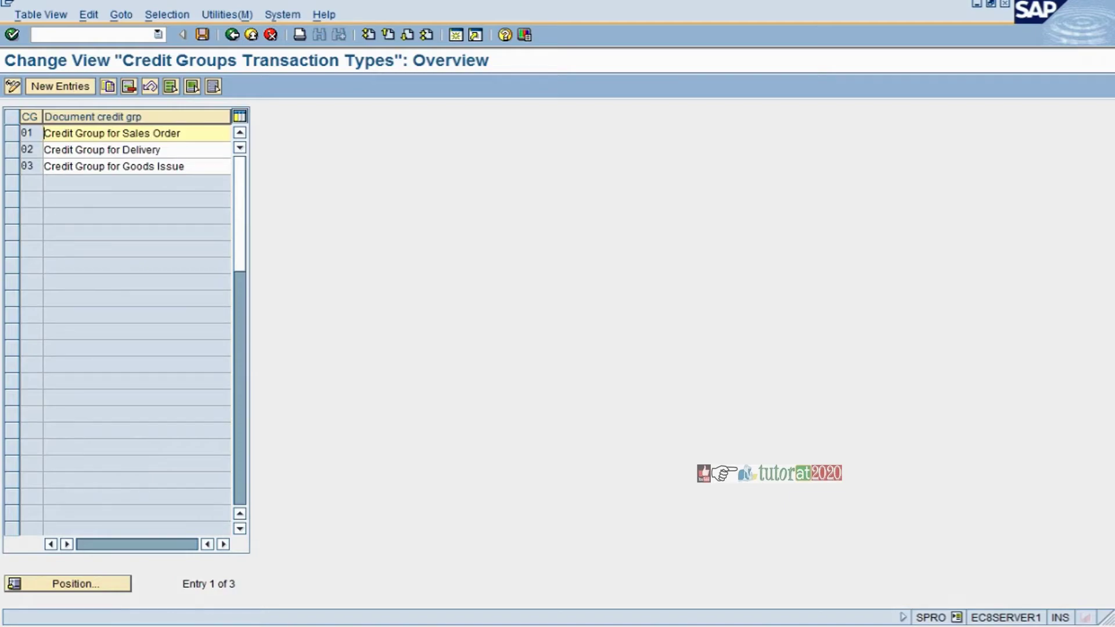
{"action": "left_click_drag", "start_coordinate": [181, 133], "coordinate": [43, 133]}
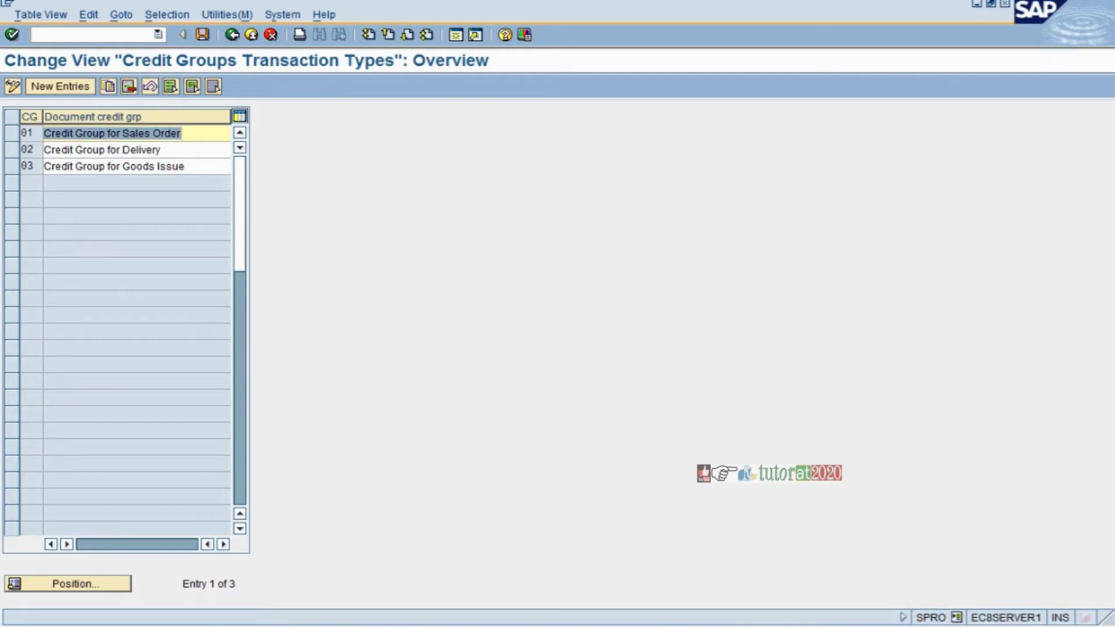
{"action": "left_click_drag", "start_coordinate": [160, 149], "coordinate": [43, 149]}
{"action": "left_click_drag", "start_coordinate": [185, 166], "coordinate": [43, 166]}
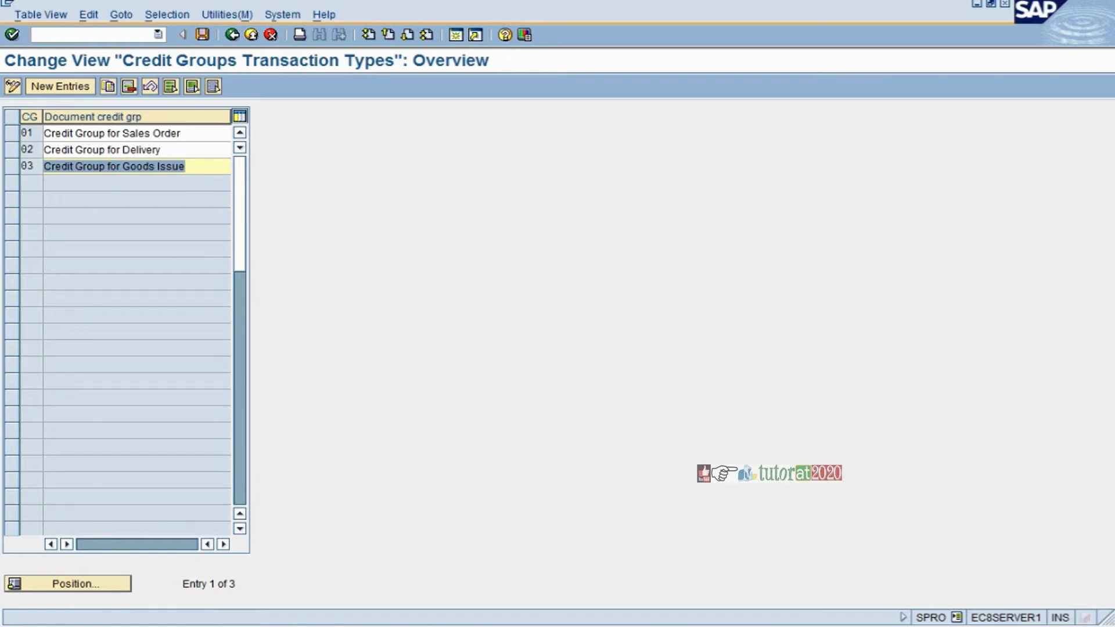
{"action": "left_click_drag", "start_coordinate": [180, 133], "coordinate": [43, 133]}
{"action": "left_click_drag", "start_coordinate": [168, 149], "coordinate": [44, 149]}
{"action": "left_click_drag", "start_coordinate": [186, 166], "coordinate": [44, 166]}
{"action": "left_click", "coordinate": [232, 36]}
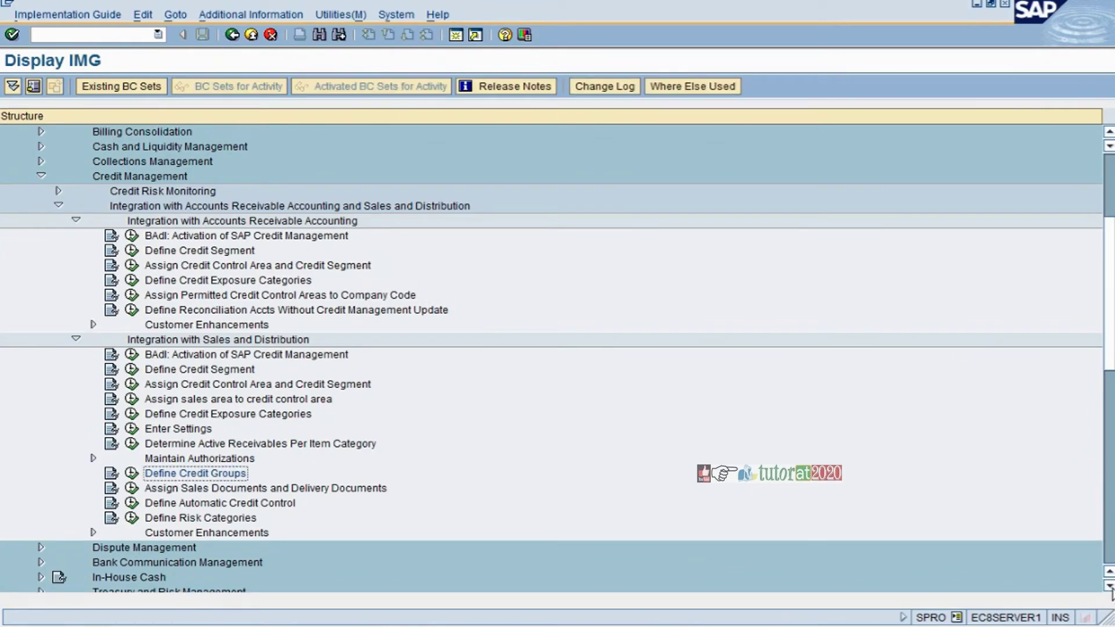
Scroll the IMG tree and run Assign Sales Documents and Delivery Documents.
{"action": "left_click", "coordinate": [1110, 587]}
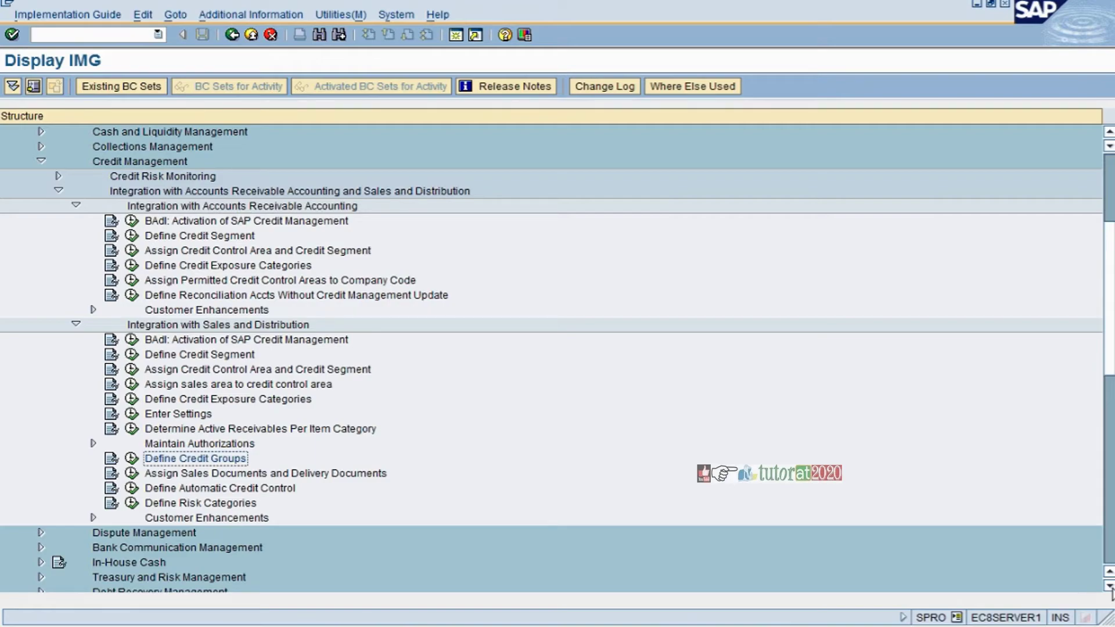
{"action": "left_click", "coordinate": [1109, 587]}
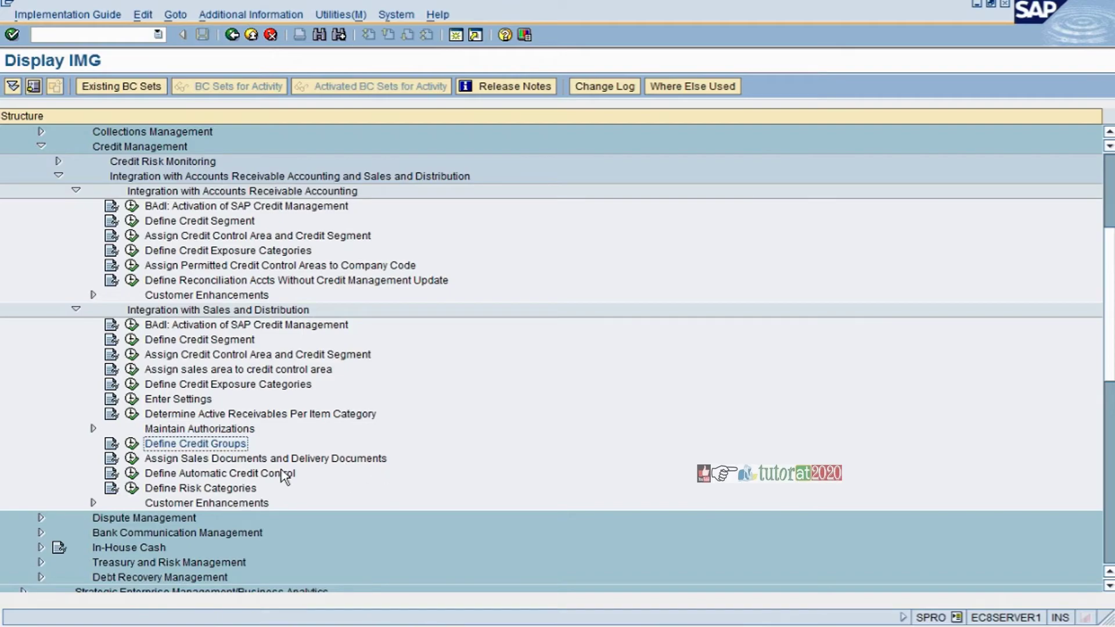
{"action": "left_click", "coordinate": [131, 458]}
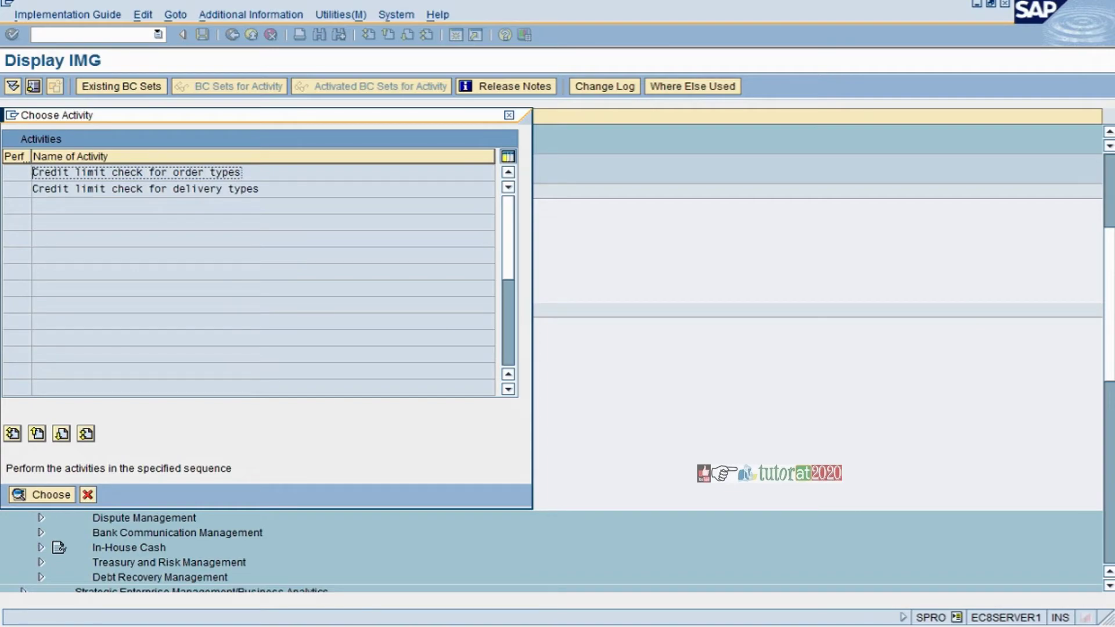
Open the order types credit limit check and assign credit group 01 to AGIS quotations.
{"action": "double_click", "coordinate": [210, 172]}
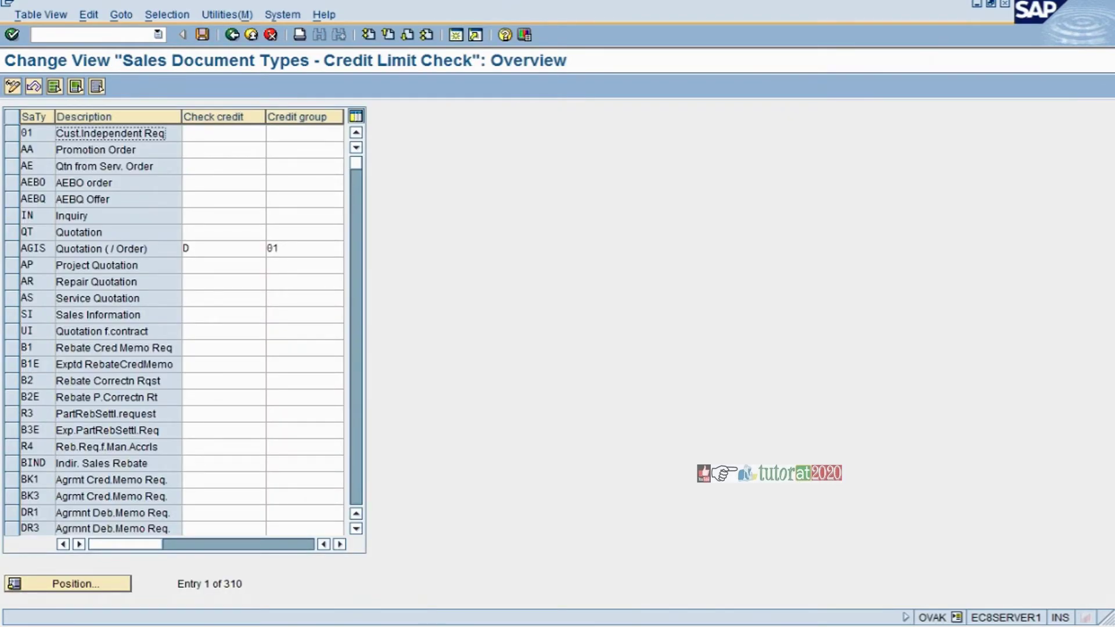
{"action": "left_click", "coordinate": [224, 248]}
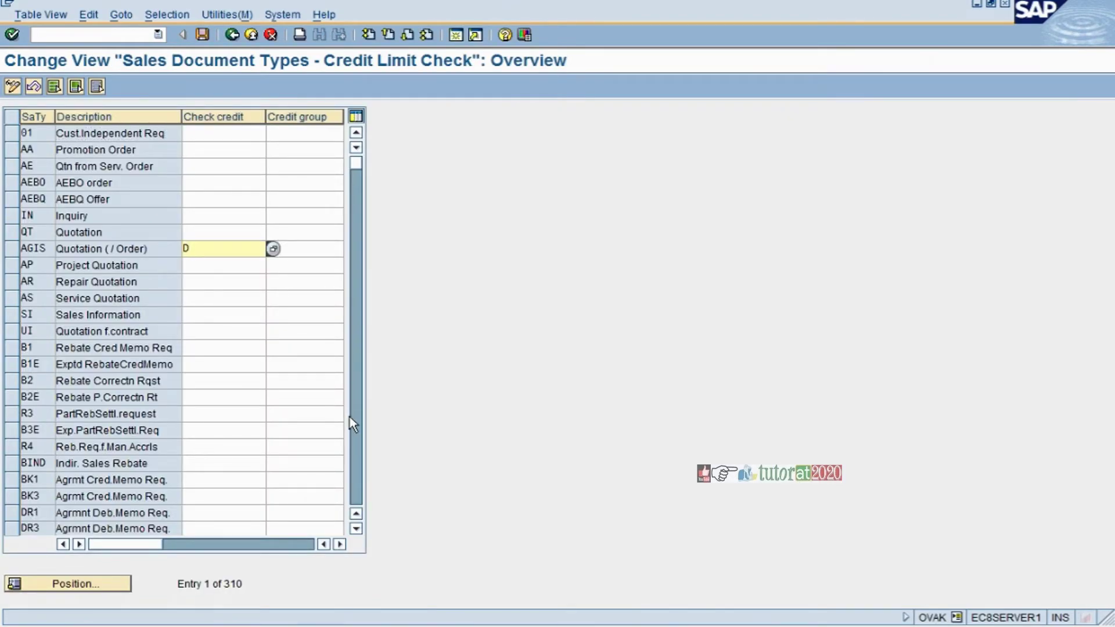
{"action": "key", "text": "Tab"}
{"action": "type", "text": "01"}
{"action": "key", "text": "Return"}
{"action": "left_click", "coordinate": [356, 429]}
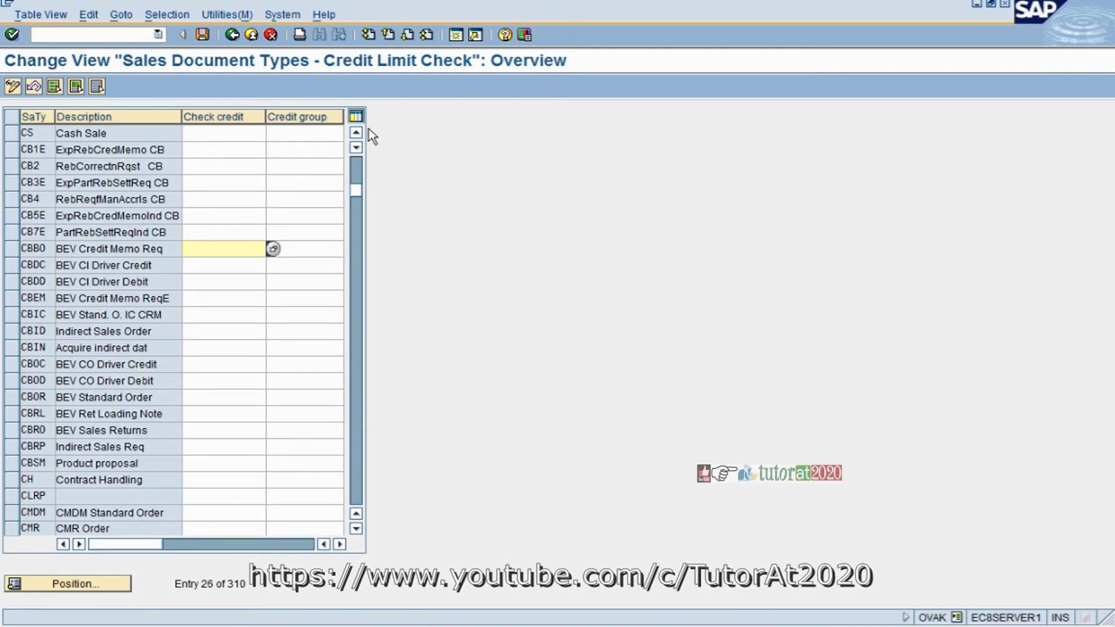
Return to the credit check choice and close it without running an activity.
{"action": "left_click", "coordinate": [233, 35]}
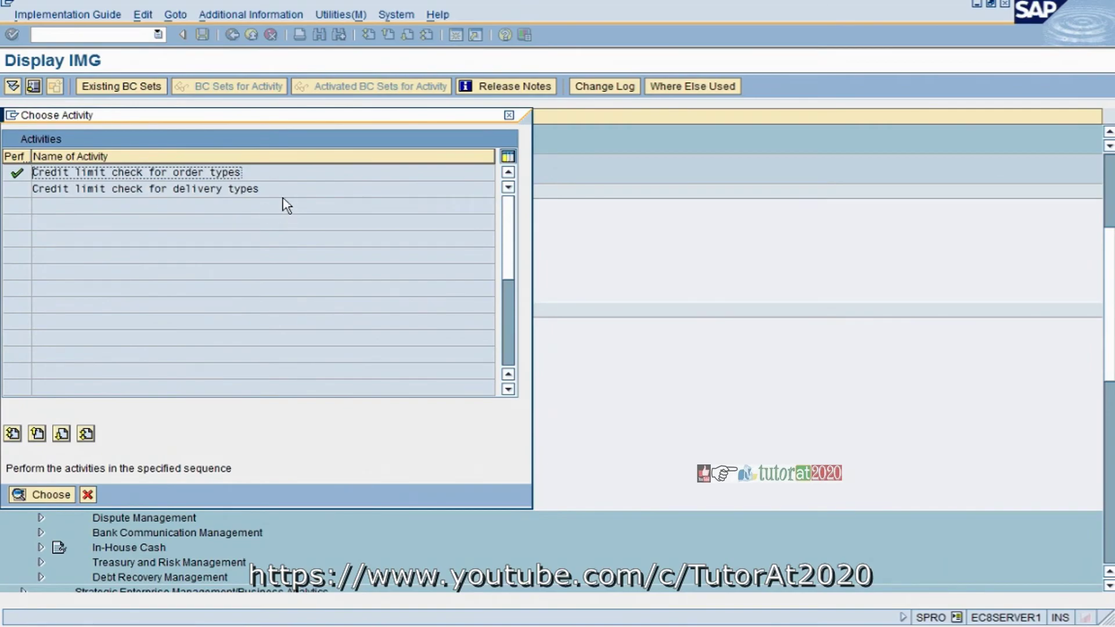
{"action": "left_click_drag", "start_coordinate": [243, 172], "coordinate": [33, 172]}
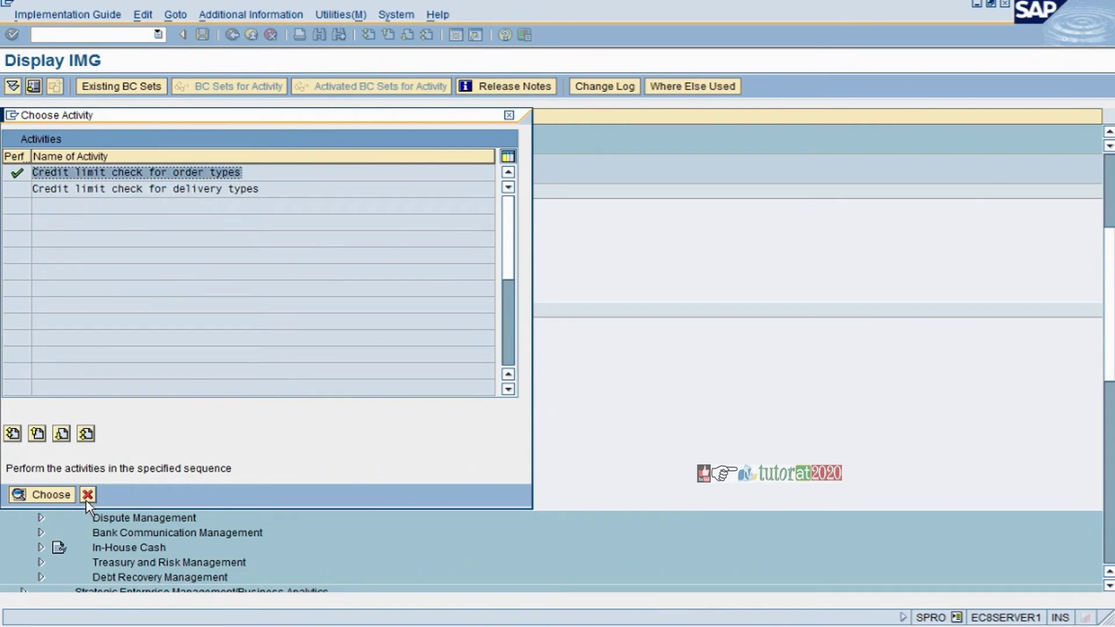
{"action": "left_click", "coordinate": [87, 495]}
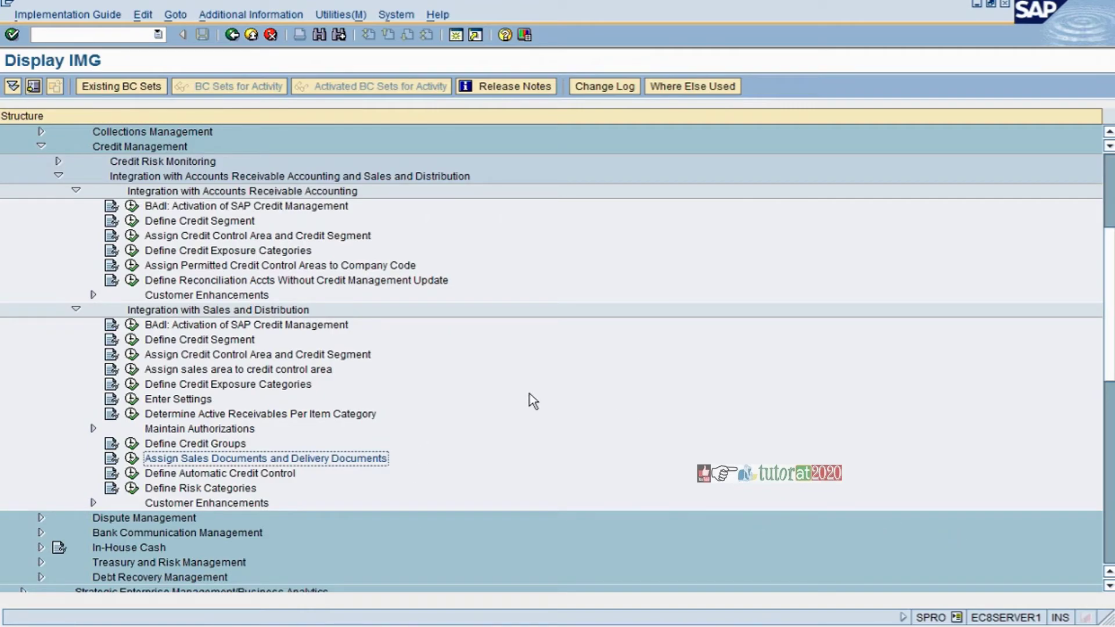
Run Define Automatic Credit Control and open entry 1000/002/03 High Risk Goods Issue.
{"action": "left_click", "coordinate": [132, 473]}
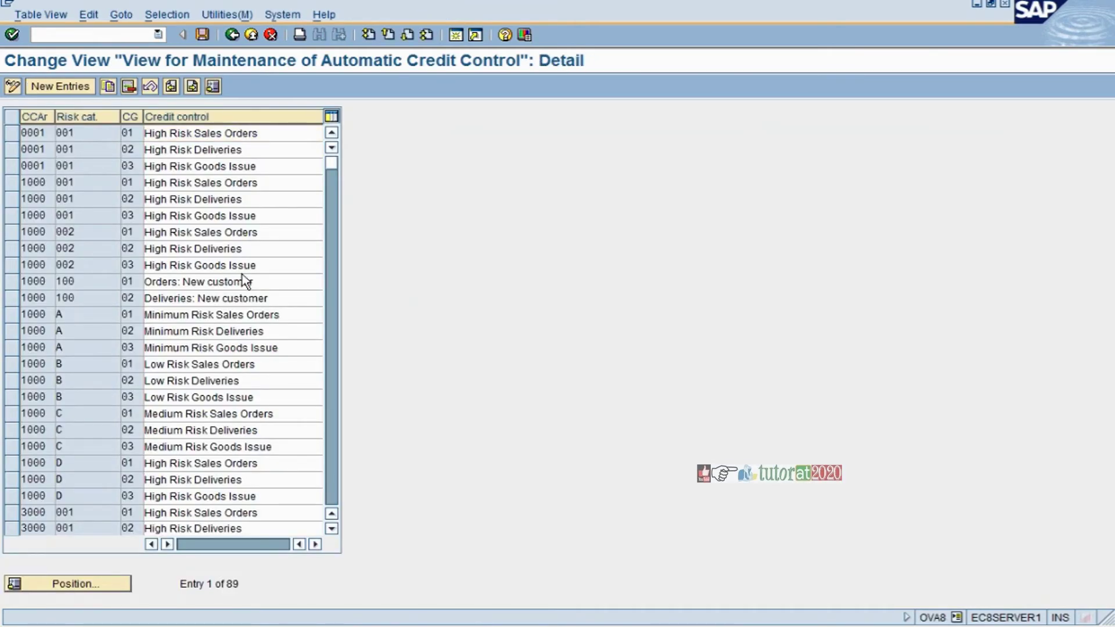
{"action": "double_click", "coordinate": [243, 272]}
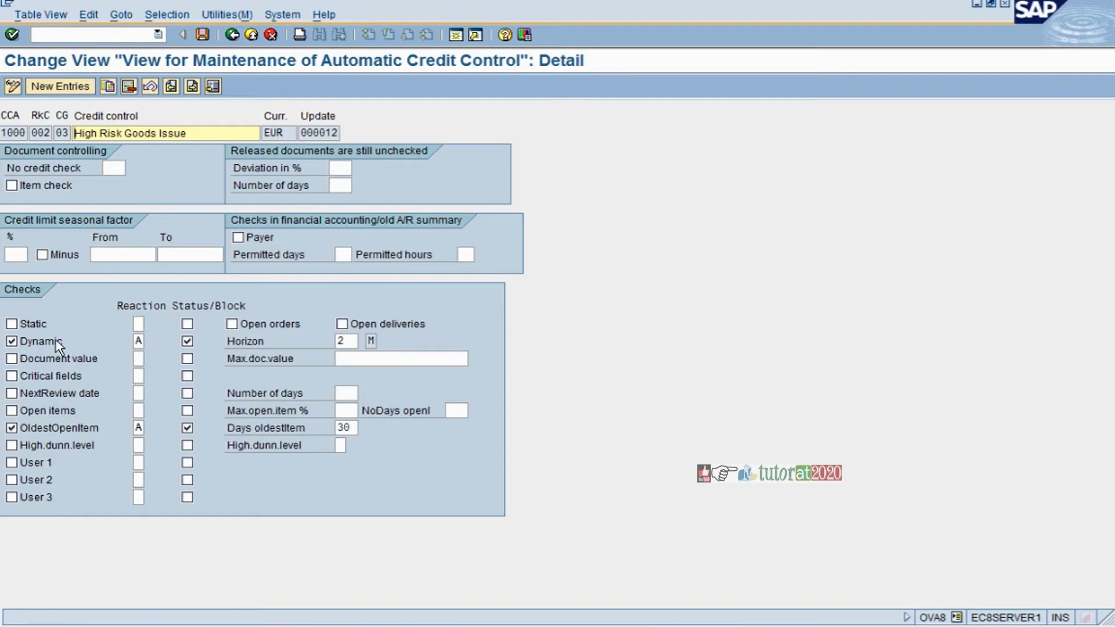
{"action": "left_click", "coordinate": [138, 323]}
Tick Open items and High.dunn.level, and untick OldestOpenItem.
{"action": "left_click", "coordinate": [61, 410]}
{"action": "left_click", "coordinate": [67, 428]}
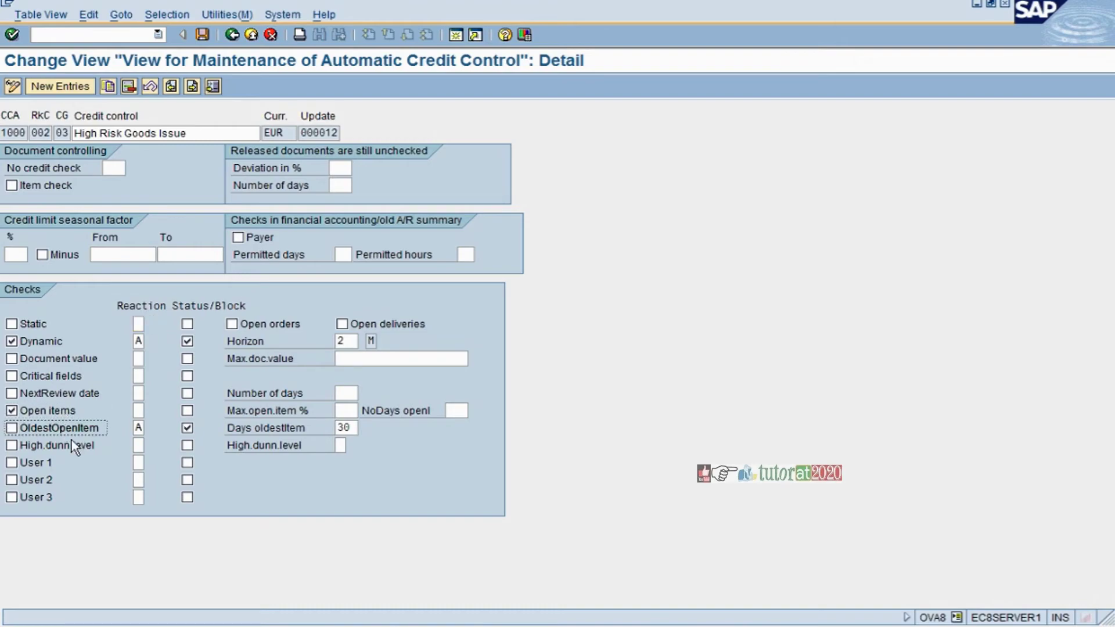
{"action": "left_click", "coordinate": [71, 446]}
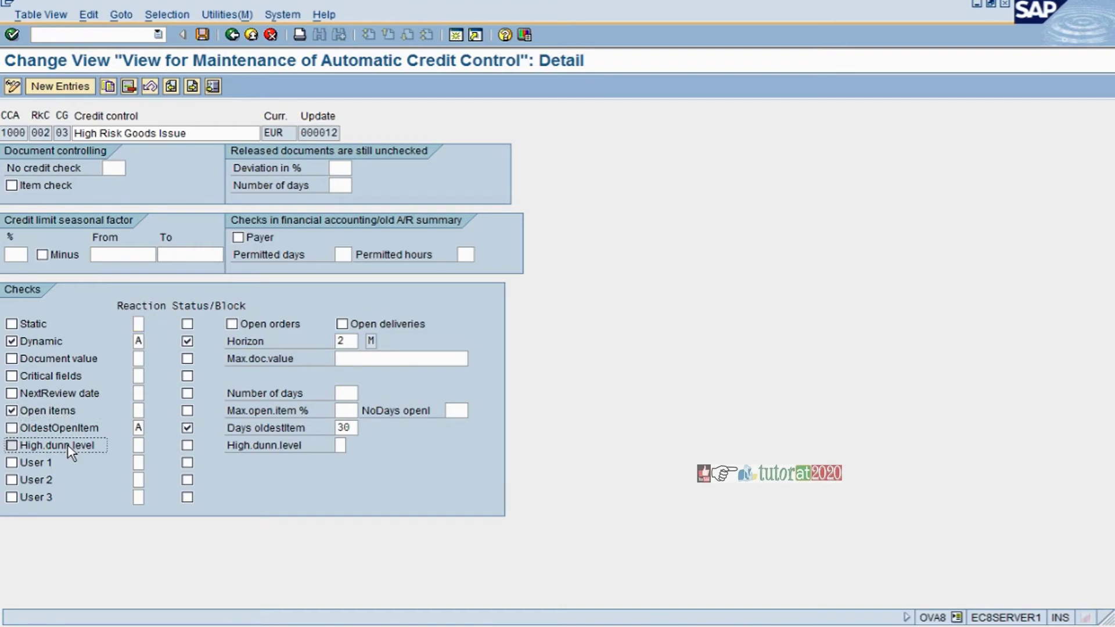
Toggle the User 1–3 checks on and off, then list User 1's possible system reactions.
{"action": "left_click", "coordinate": [48, 469]}
{"action": "left_click", "coordinate": [46, 478]}
{"action": "left_click", "coordinate": [46, 496]}
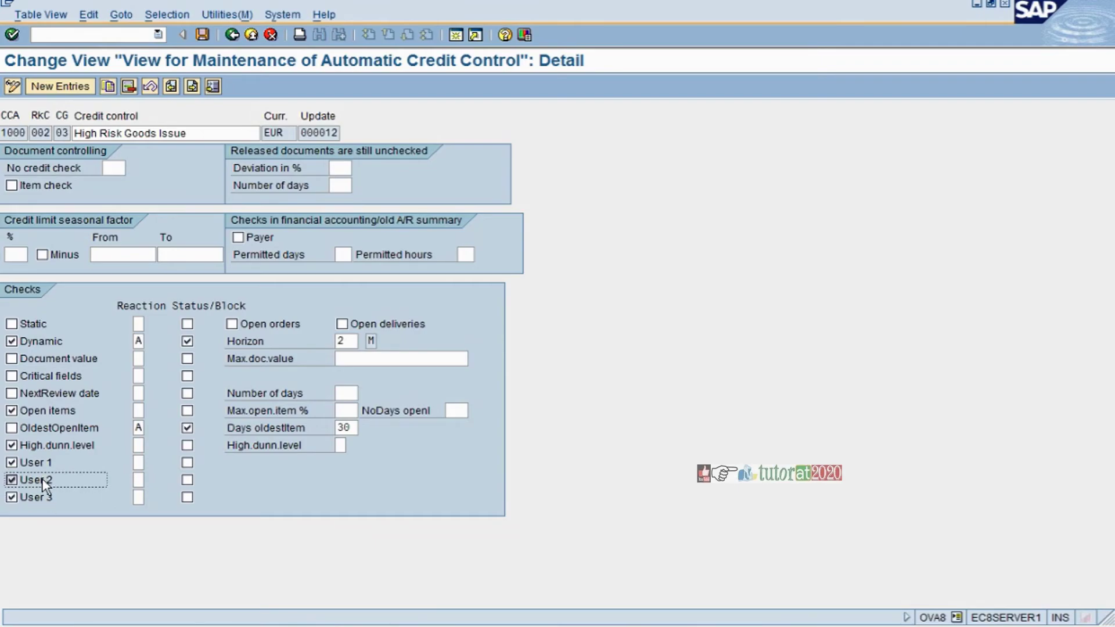
{"action": "left_click", "coordinate": [36, 463]}
{"action": "left_click", "coordinate": [37, 480]}
{"action": "left_click", "coordinate": [36, 497]}
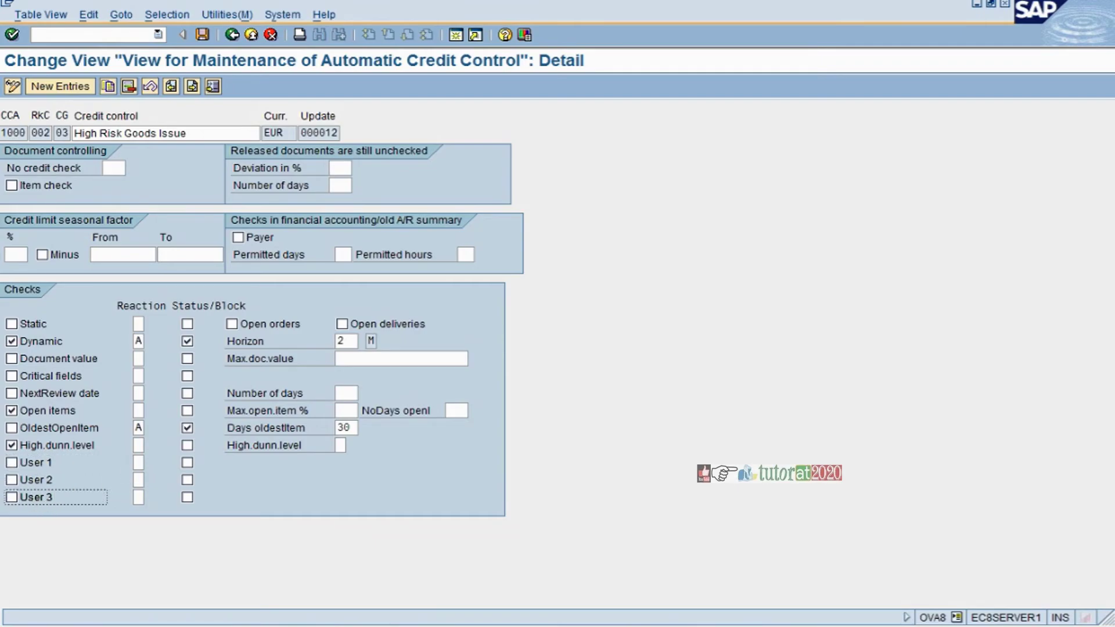
{"action": "left_click", "coordinate": [142, 464]}
{"action": "left_click", "coordinate": [152, 463]}
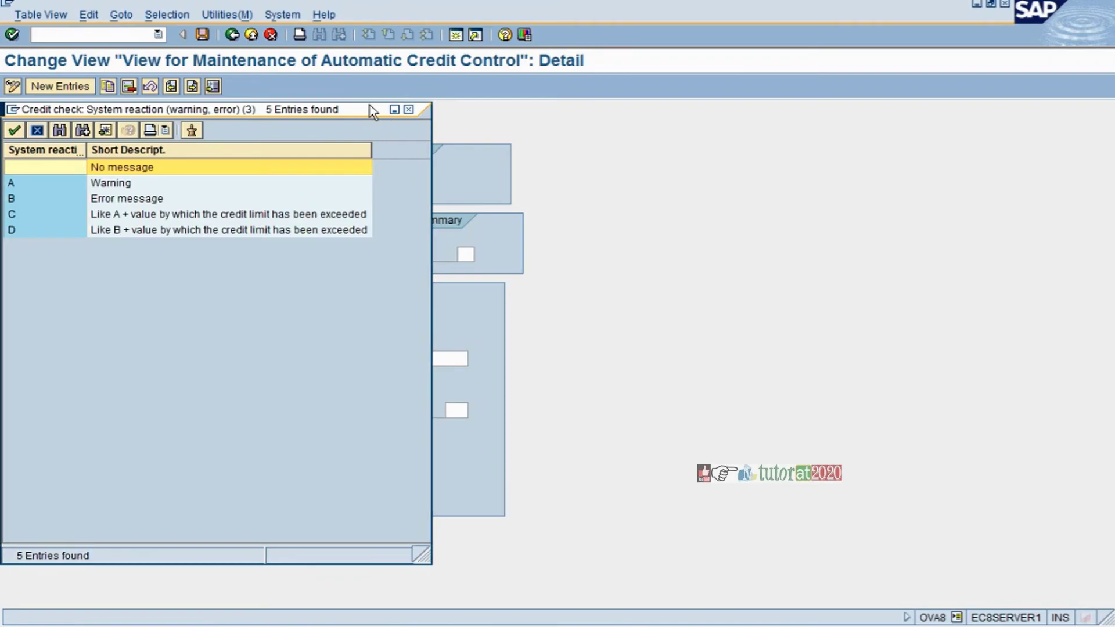
Close the system reaction list unchanged and check the Deviation in % setting.
{"action": "left_click_drag", "start_coordinate": [368, 107], "coordinate": [674, 125]}
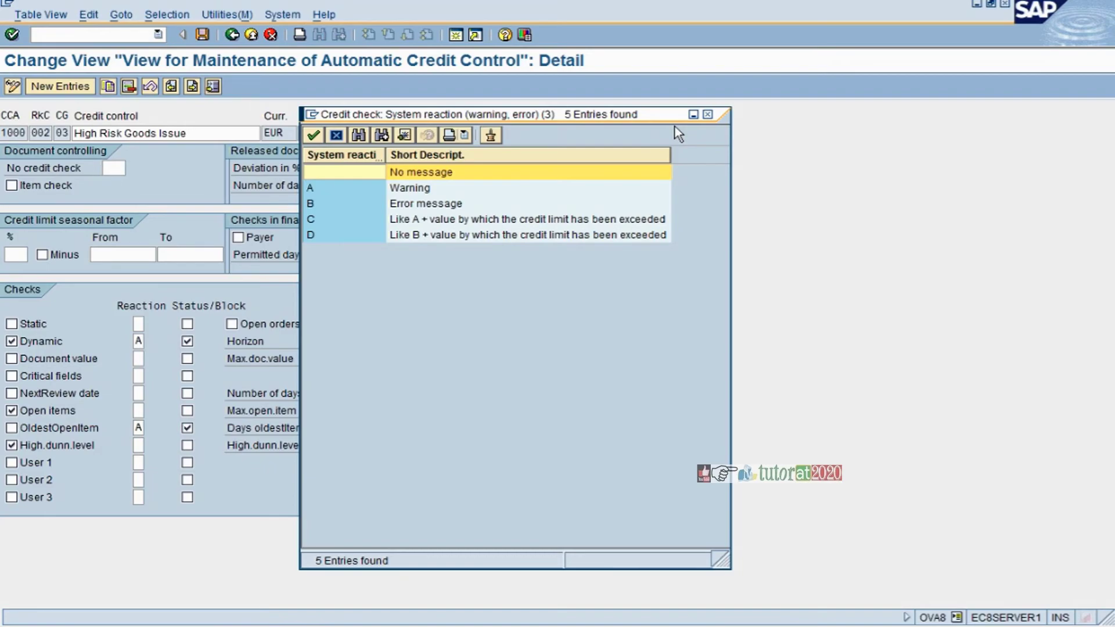
{"action": "left_click", "coordinate": [707, 115]}
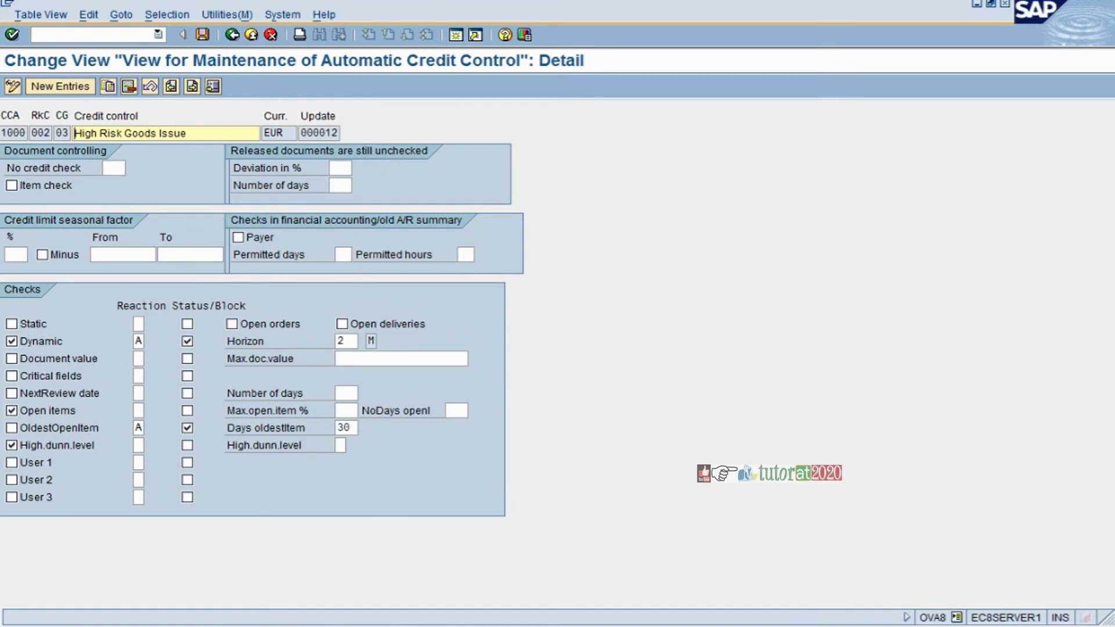
{"action": "left_click", "coordinate": [340, 168]}
{"action": "left_click", "coordinate": [261, 189]}
List the No credit check routines and cancel without choosing one.
{"action": "left_click", "coordinate": [114, 169]}
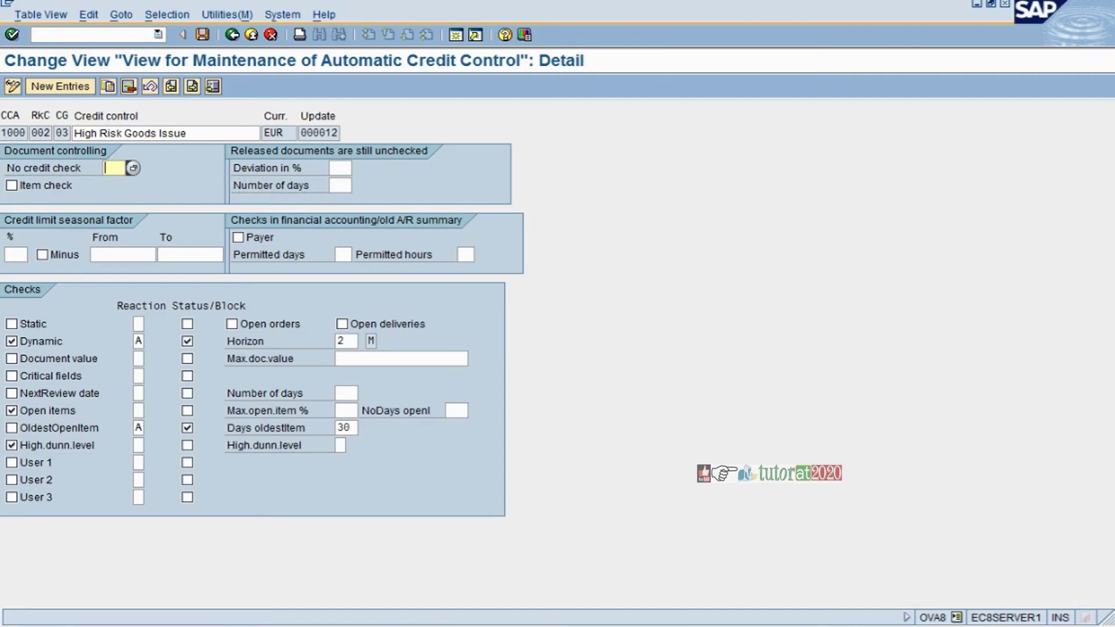
{"action": "left_click", "coordinate": [133, 169]}
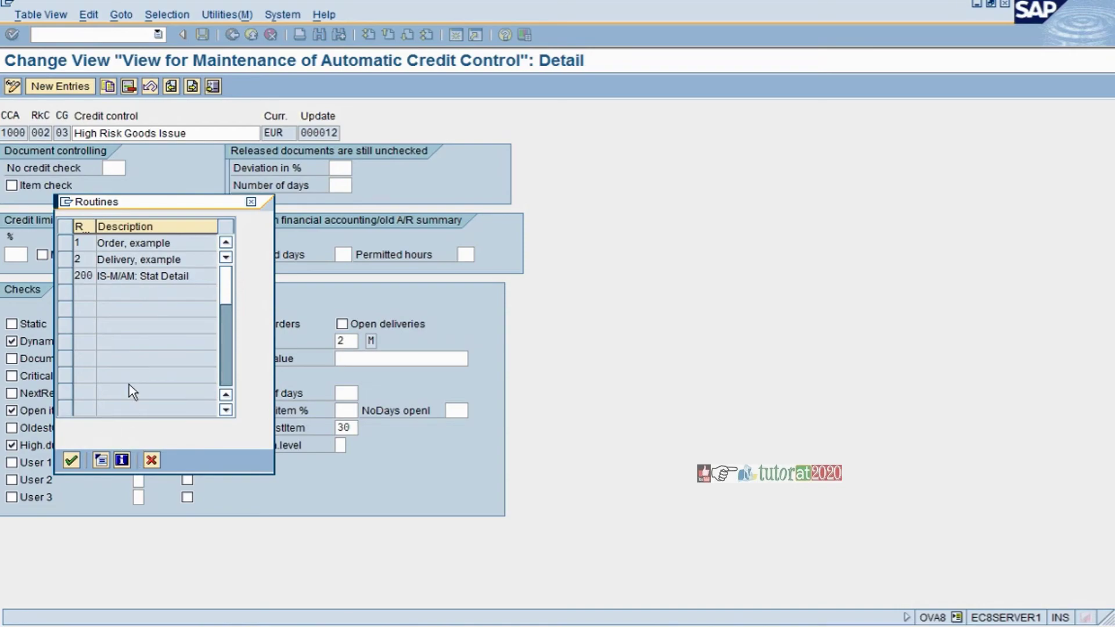
{"action": "left_click", "coordinate": [152, 461]}
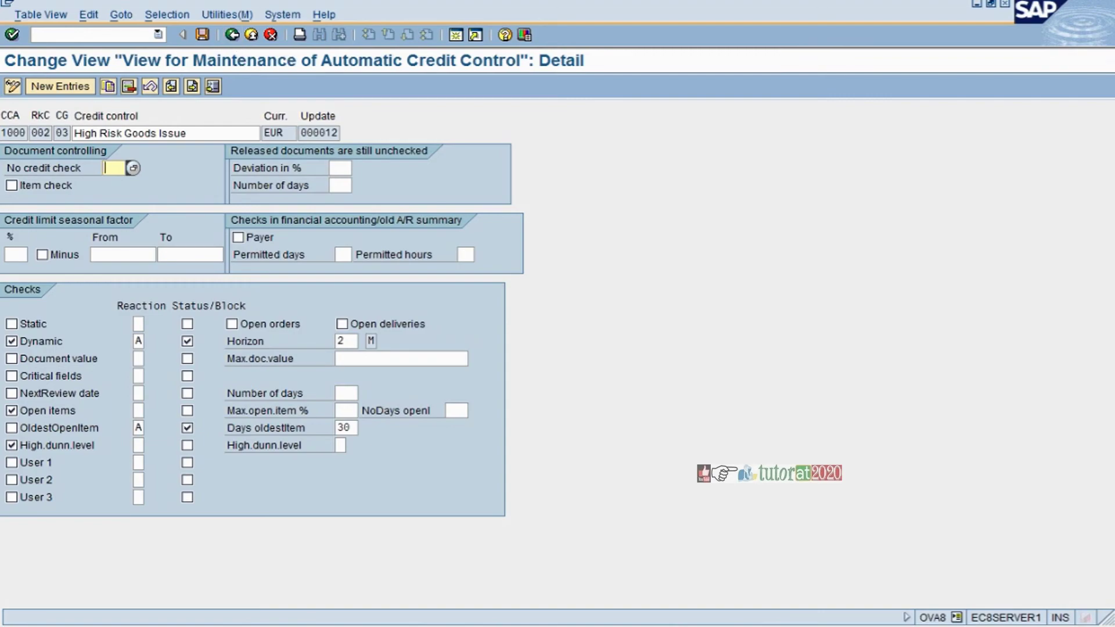
Review the 1000/002/03 header fields, including the High Risk Goods Issue description, then return to the overview.
{"action": "left_click", "coordinate": [41, 132]}
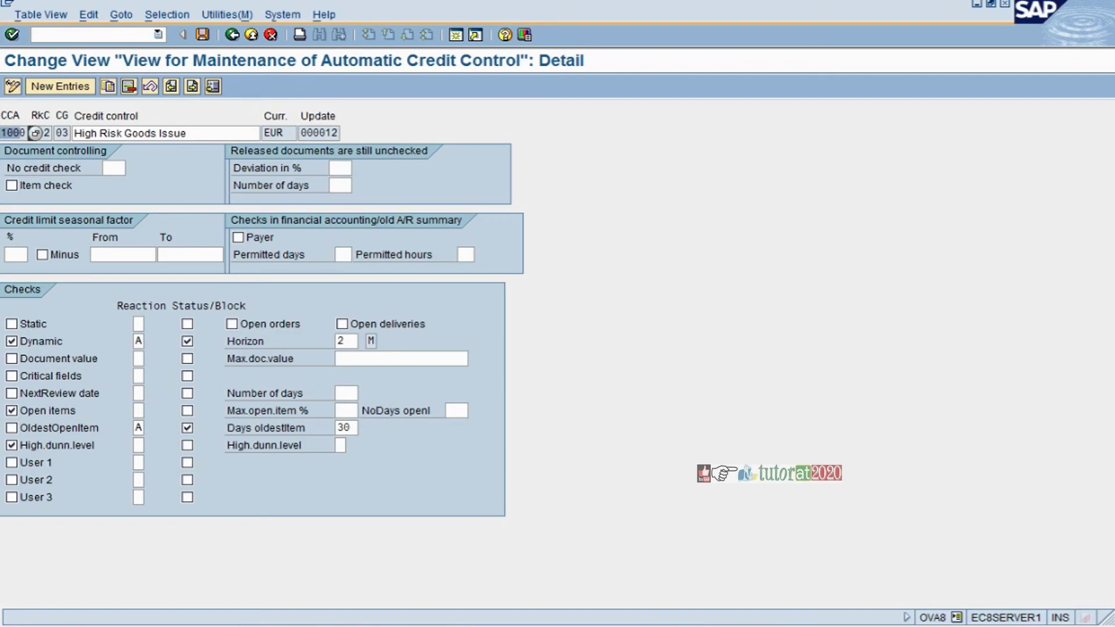
{"action": "key", "text": "Tab"}
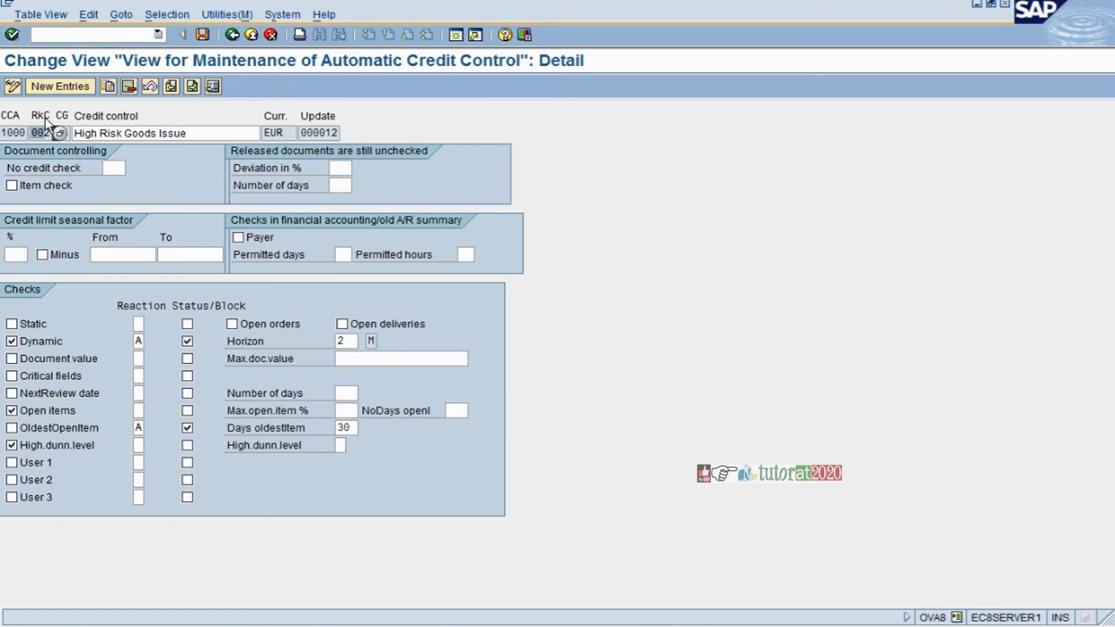
{"action": "left_click", "coordinate": [63, 116]}
{"action": "left_click", "coordinate": [211, 137]}
{"action": "left_click_drag", "start_coordinate": [187, 133], "coordinate": [106, 133]}
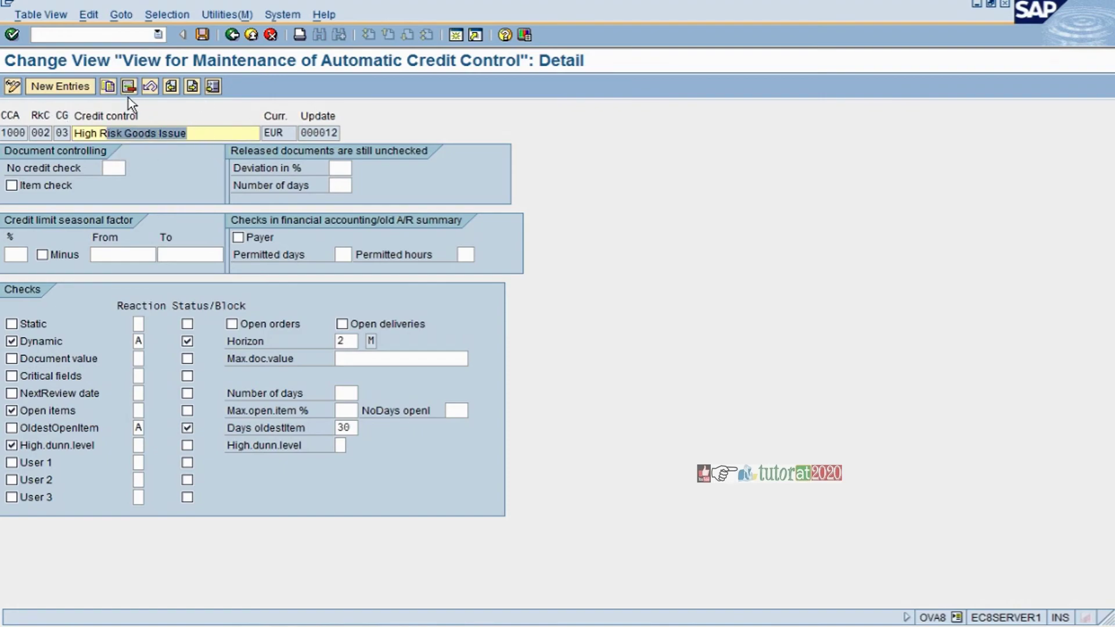
{"action": "left_click", "coordinate": [232, 36]}
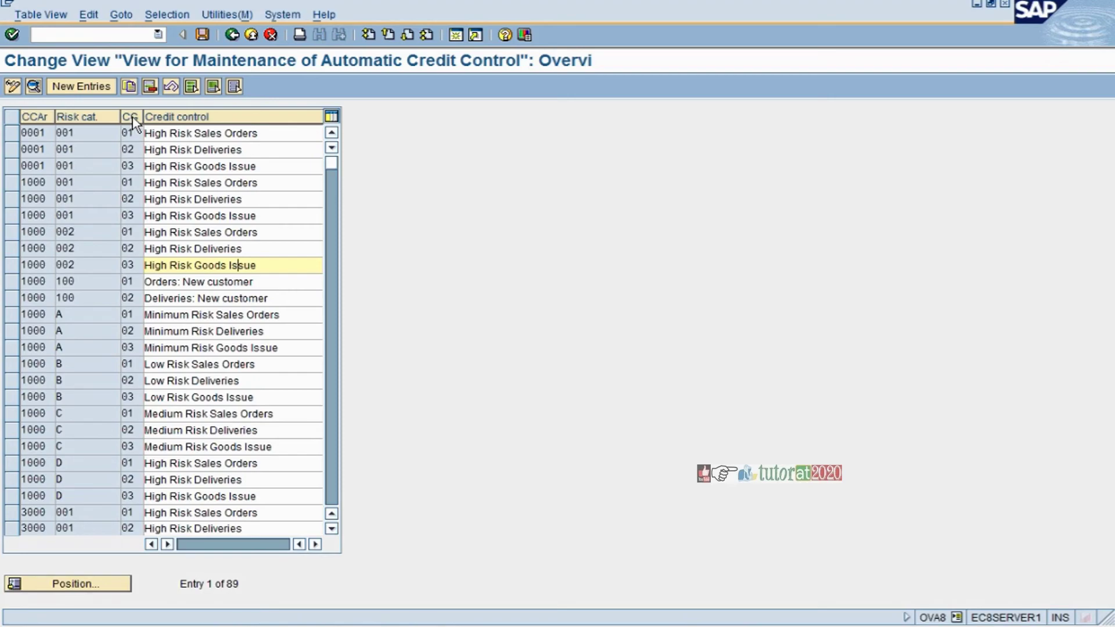
Widen the CG column and page down to the next set of credit control entries.
{"action": "left_click_drag", "start_coordinate": [143, 116], "coordinate": [146, 135]}
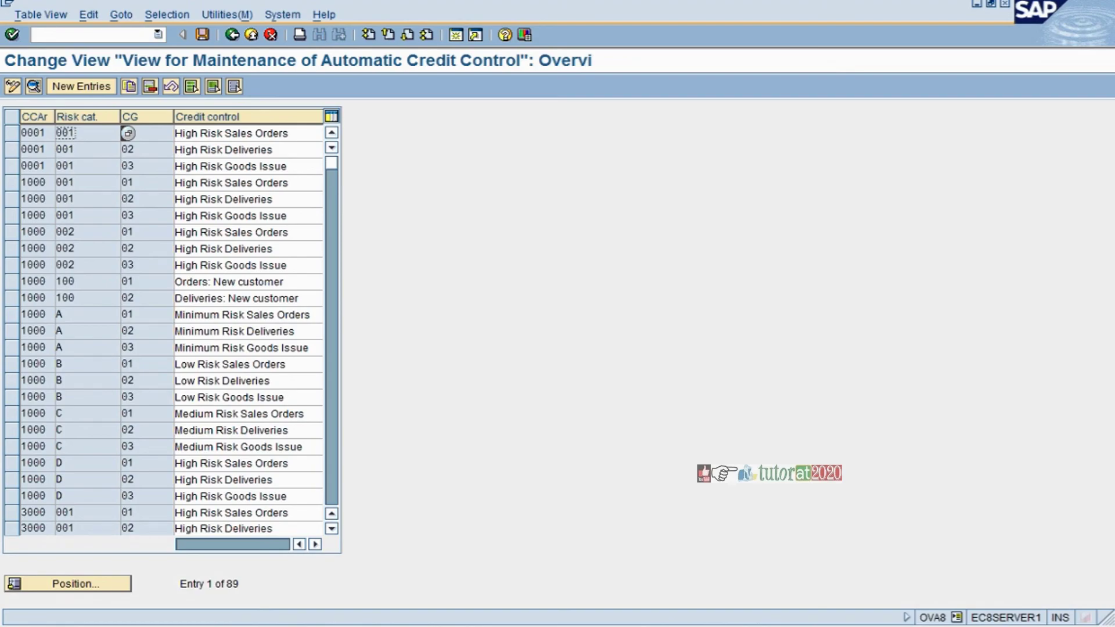
{"action": "left_click", "coordinate": [330, 416]}
{"action": "left_click", "coordinate": [330, 416]}
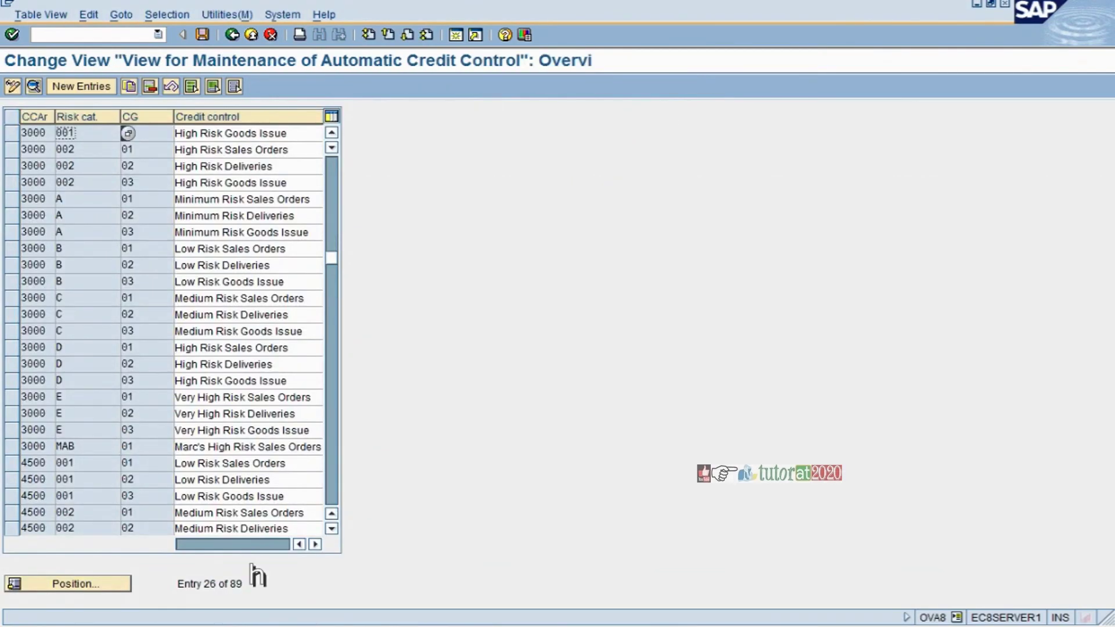
Page on to entry 51 of 89 and mark a description among the 9000 rows.
{"action": "key", "text": "shift+Tab"}
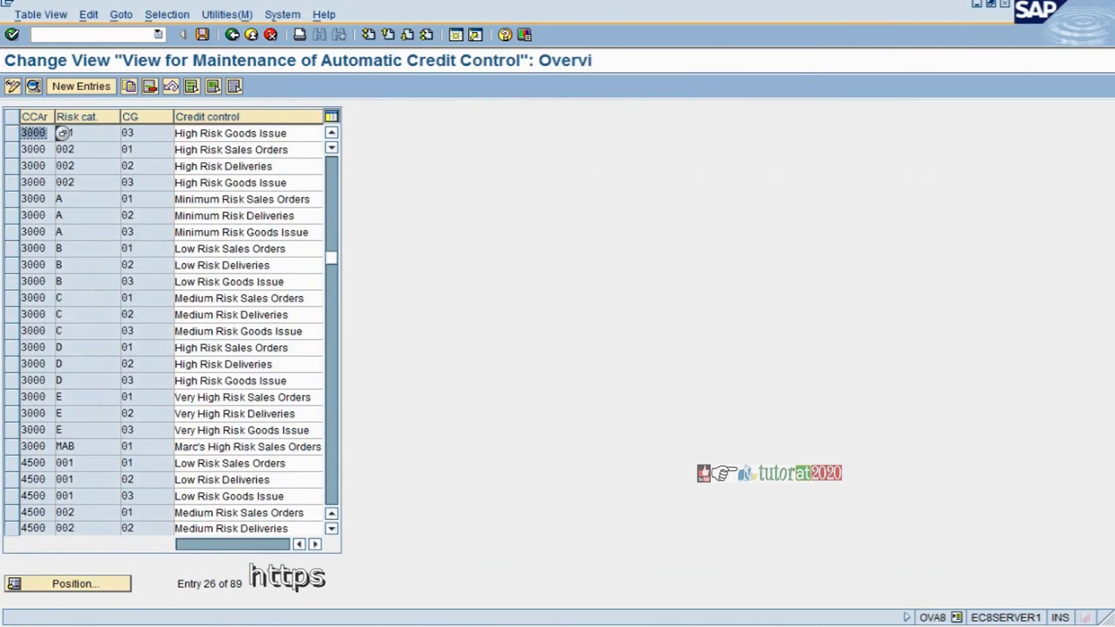
{"action": "key", "text": "alt+Tab"}
{"action": "key", "text": "alt+Tab"}
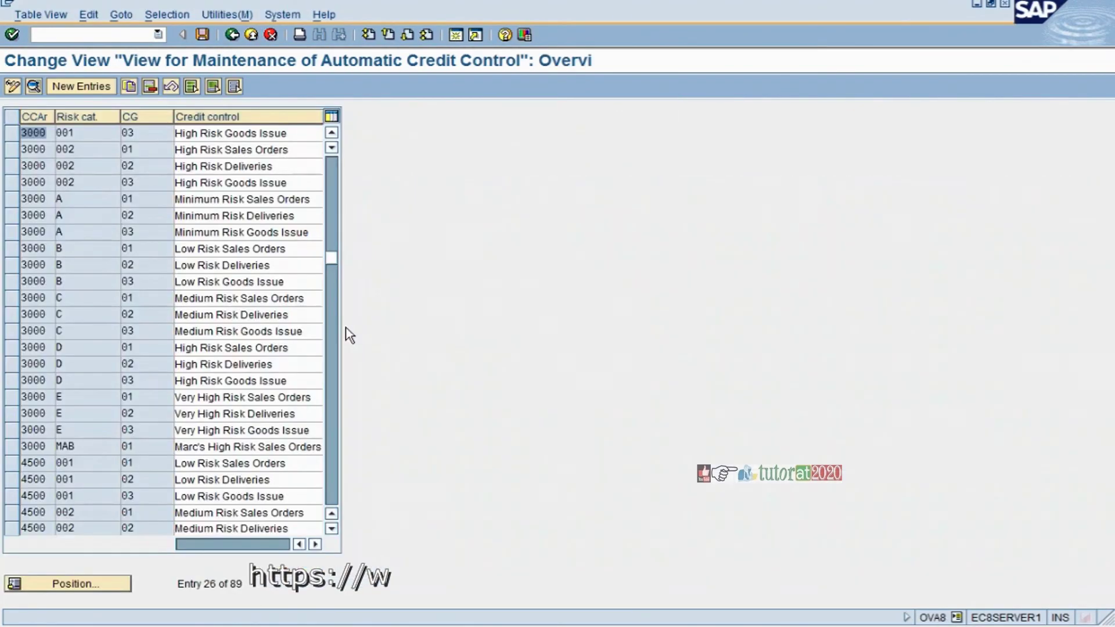
{"action": "left_click", "coordinate": [332, 384]}
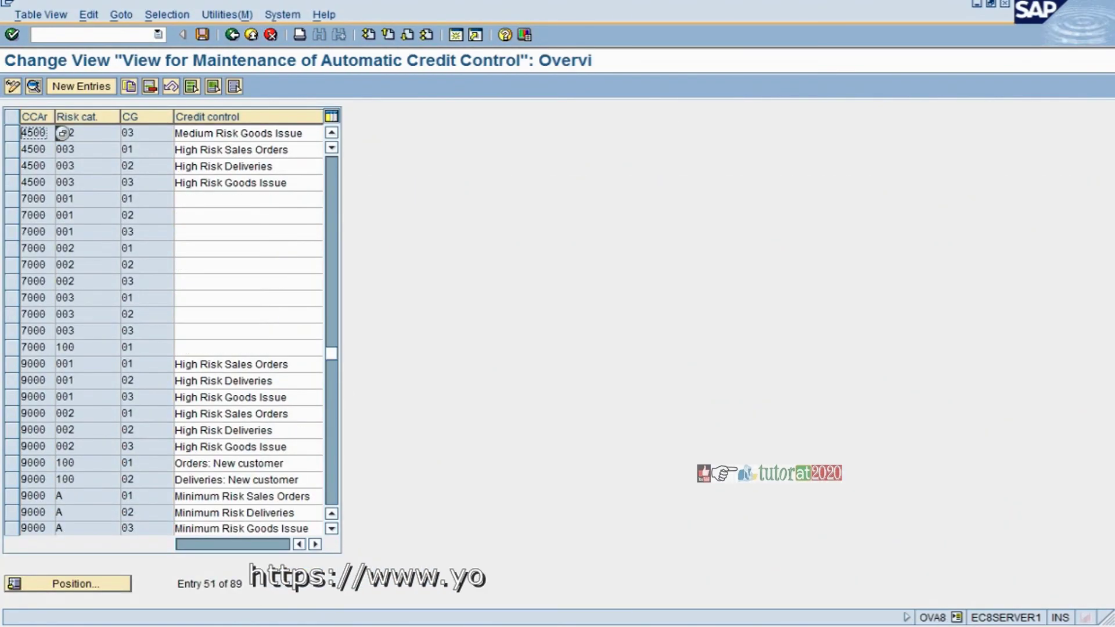
{"action": "left_click_drag", "start_coordinate": [319, 381], "coordinate": [174, 381]}
{"action": "left_click", "coordinate": [273, 413]}
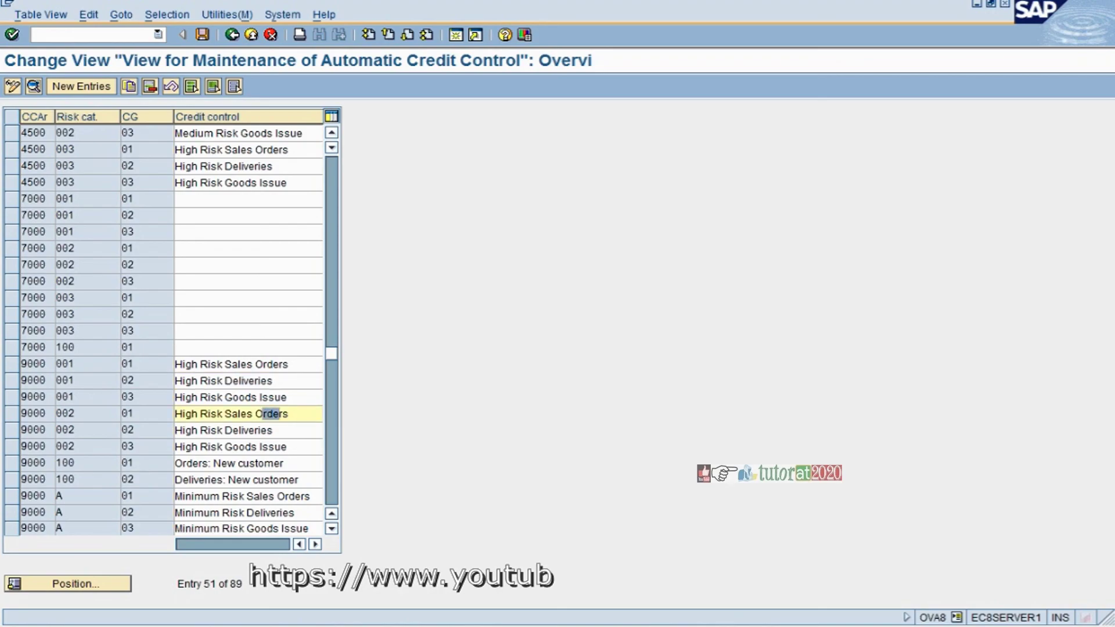